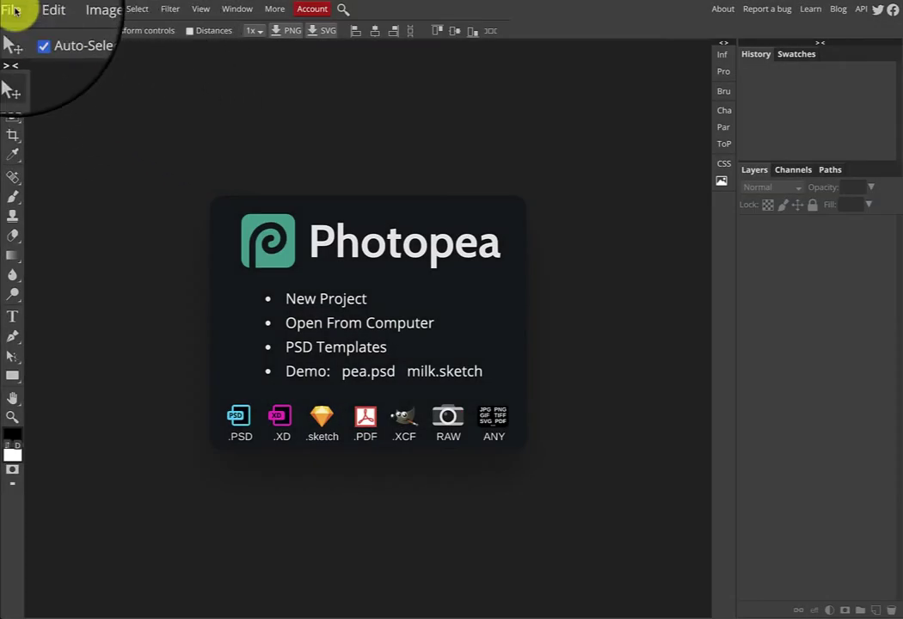
# Open IMG_8863.jpeg from the Desktop as a new document.
pyautogui.click(15, 10)
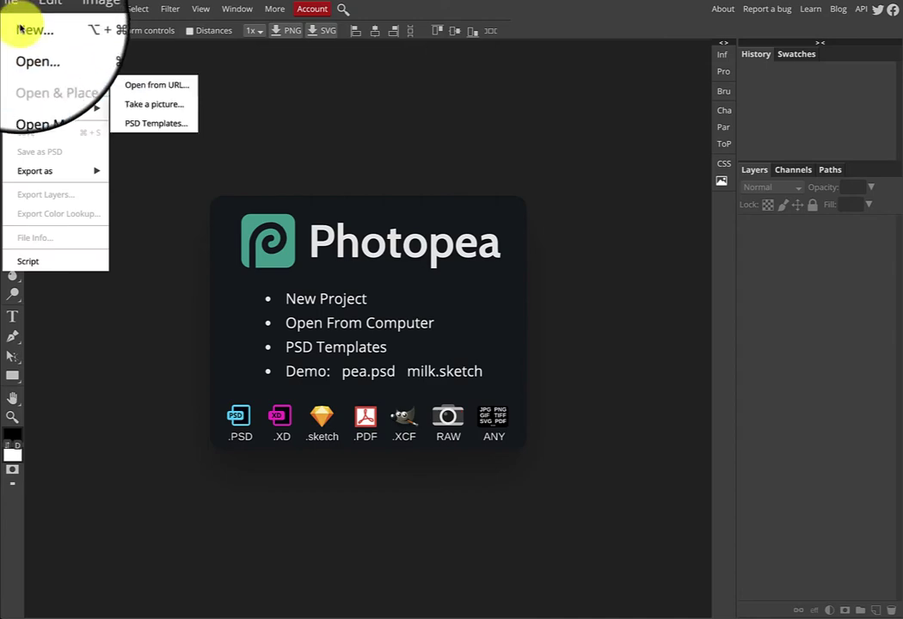
pyautogui.click(27, 45)
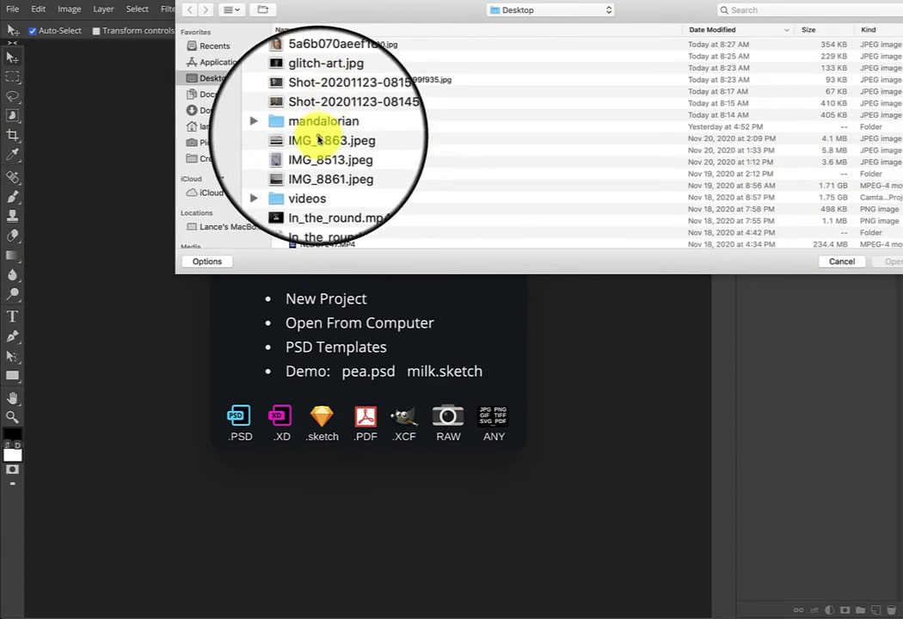
pyautogui.click(317, 138)
pyautogui.click(888, 262)
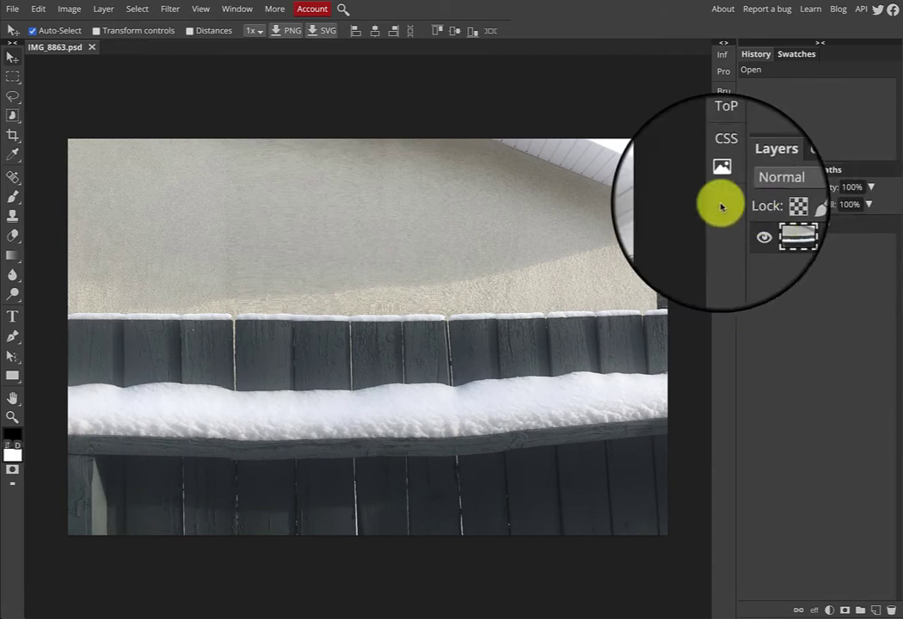
# Duplicate the layer from the Layer menu, then delete that copy.
pyautogui.click(102, 11)
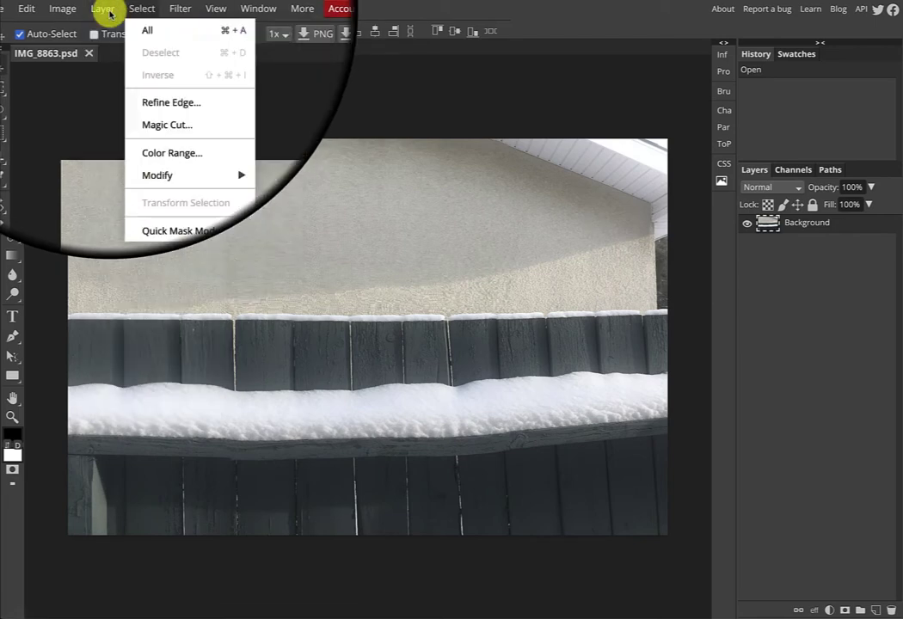
pyautogui.moveTo(207, 24)
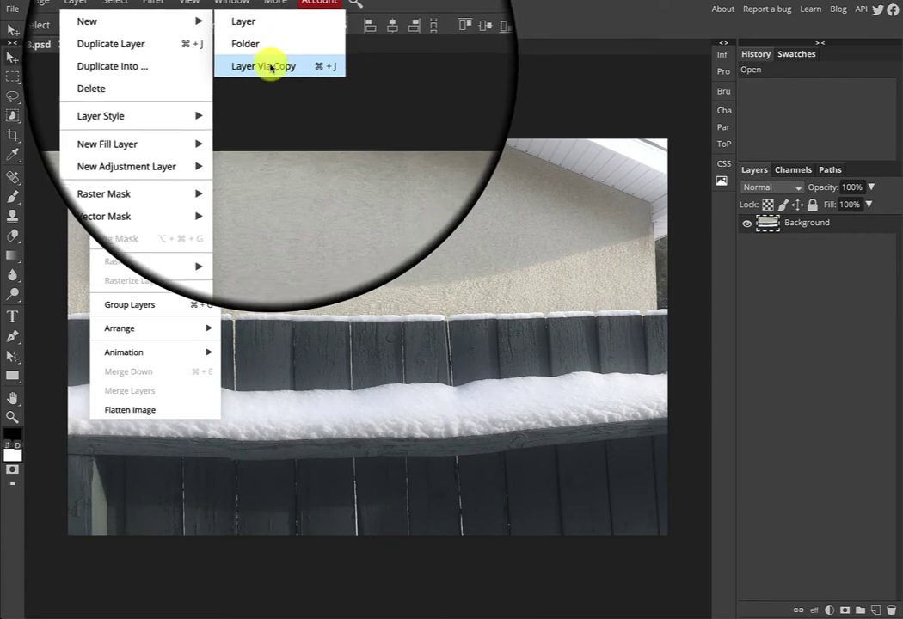
pyautogui.click(270, 69)
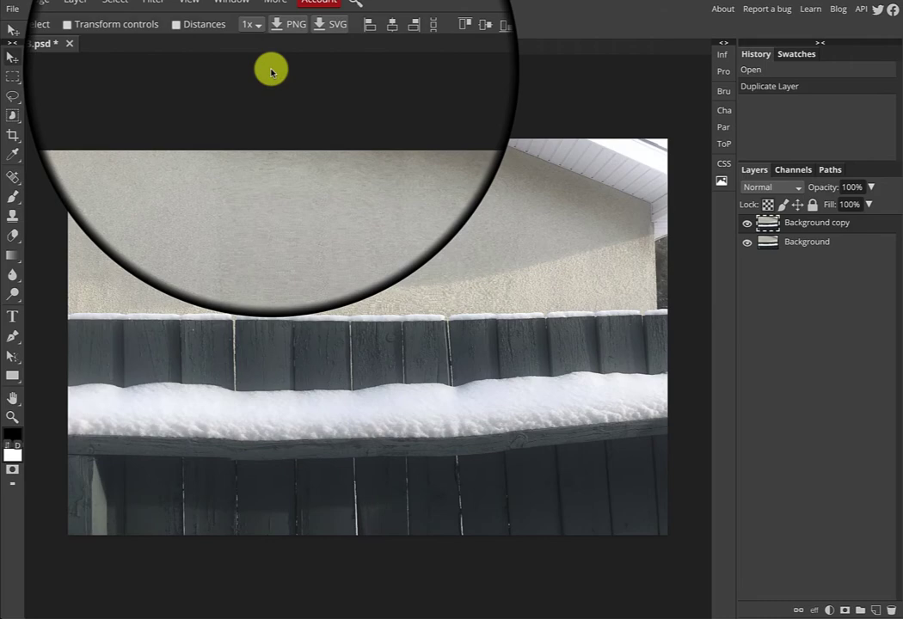
pyautogui.click(891, 611)
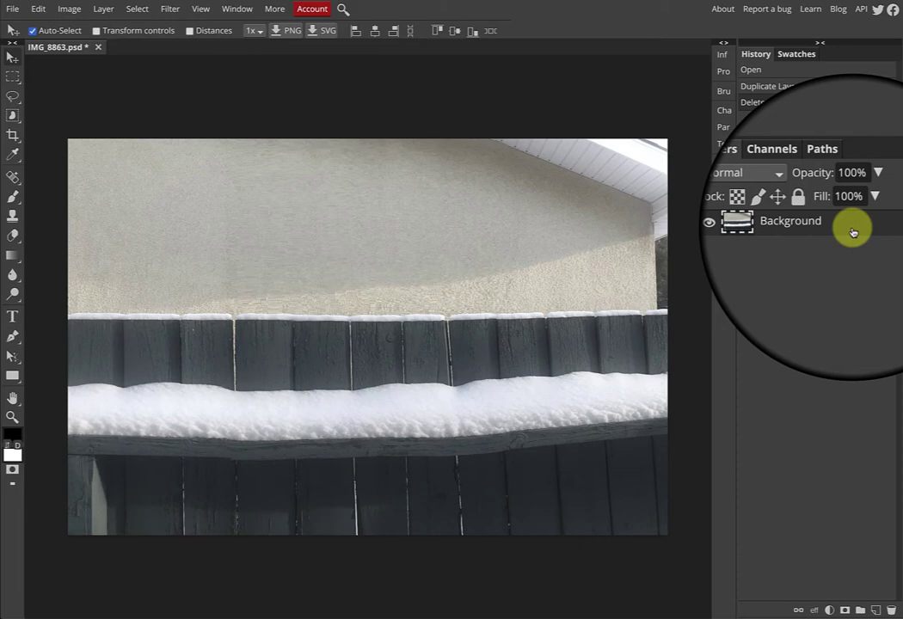
# Duplicate the Background layer with Ctrl+J and rename the copy 'top'.
pyautogui.hotkey('ctrl', 'j')
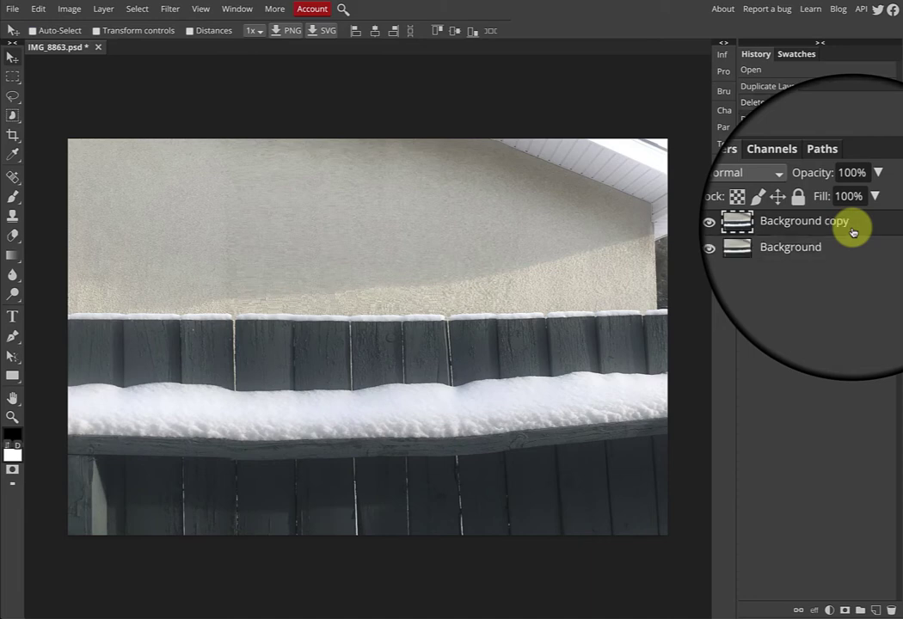
pyautogui.click(793, 242)
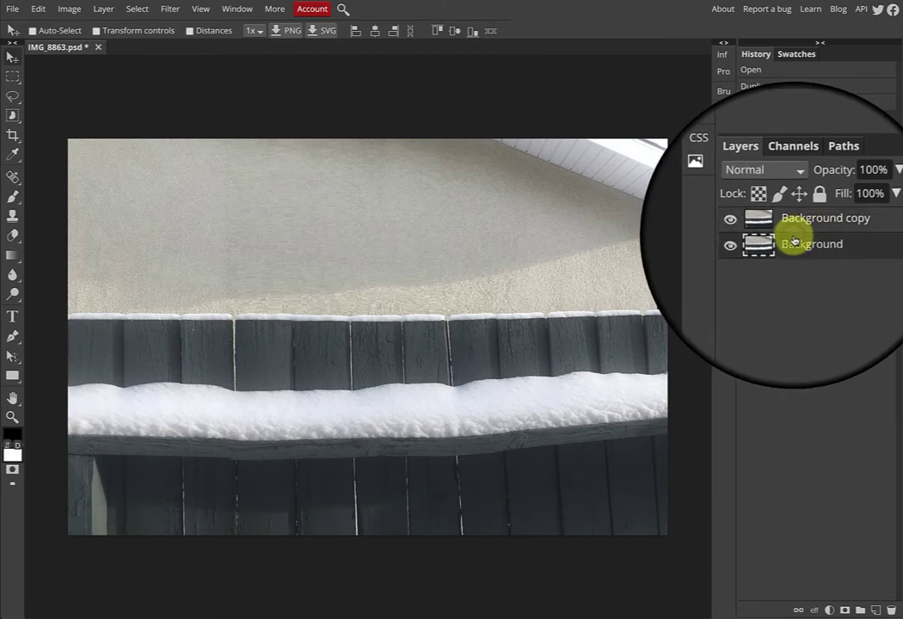
pyautogui.doubleClick(856, 225)
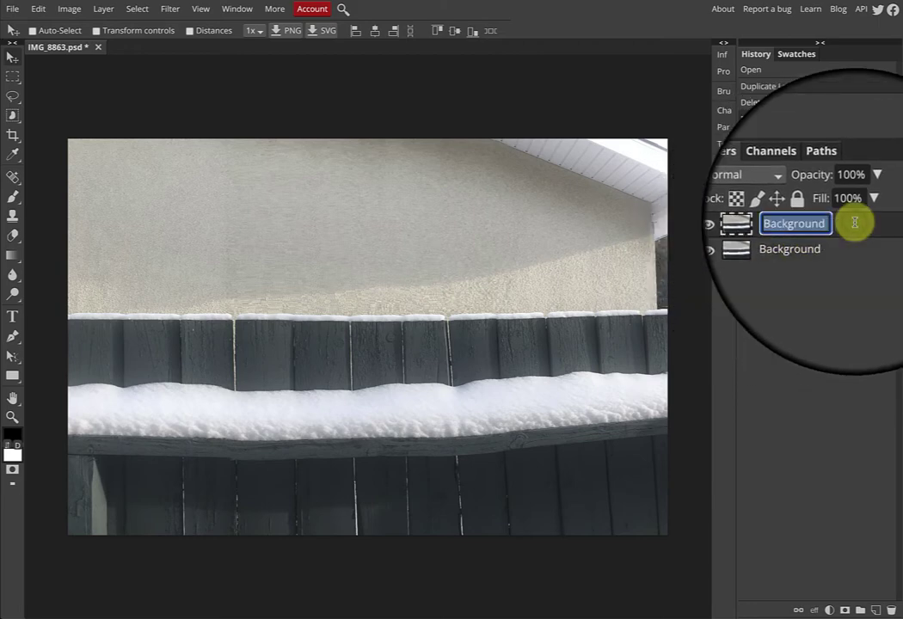
pyautogui.write('top')
pyautogui.press('Return')
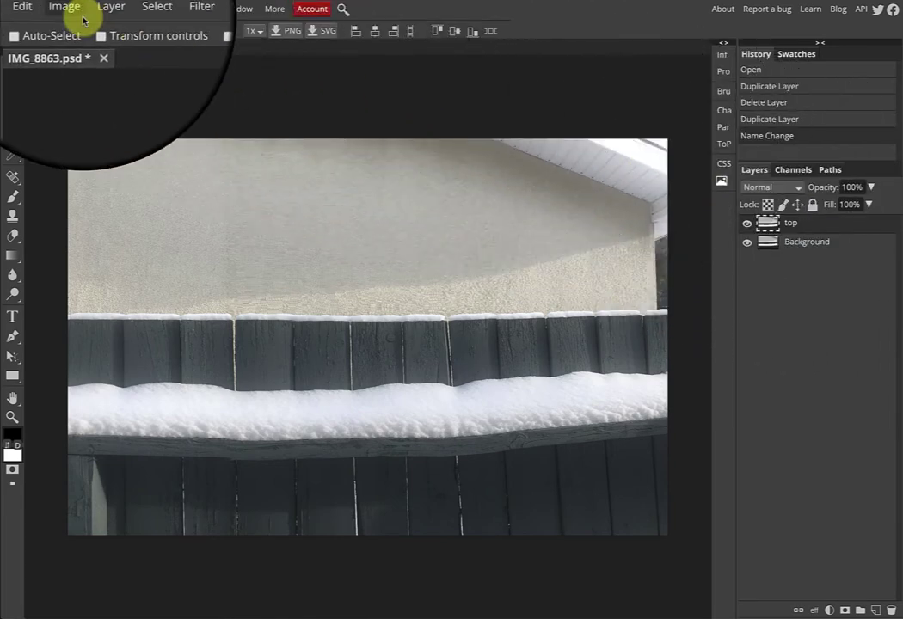
# Flip the top layer horizontally.
pyautogui.click(38, 9)
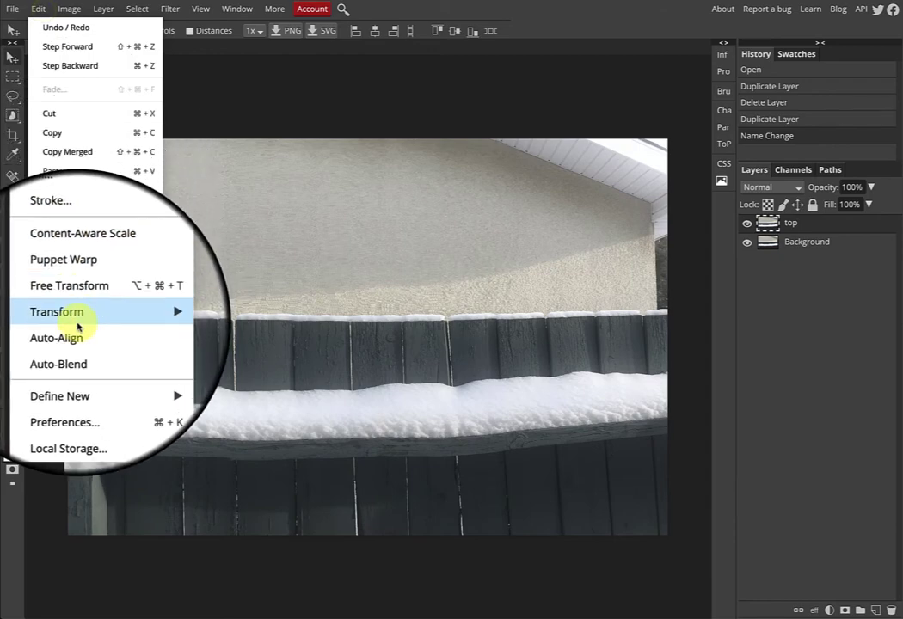
pyautogui.moveTo(86, 310)
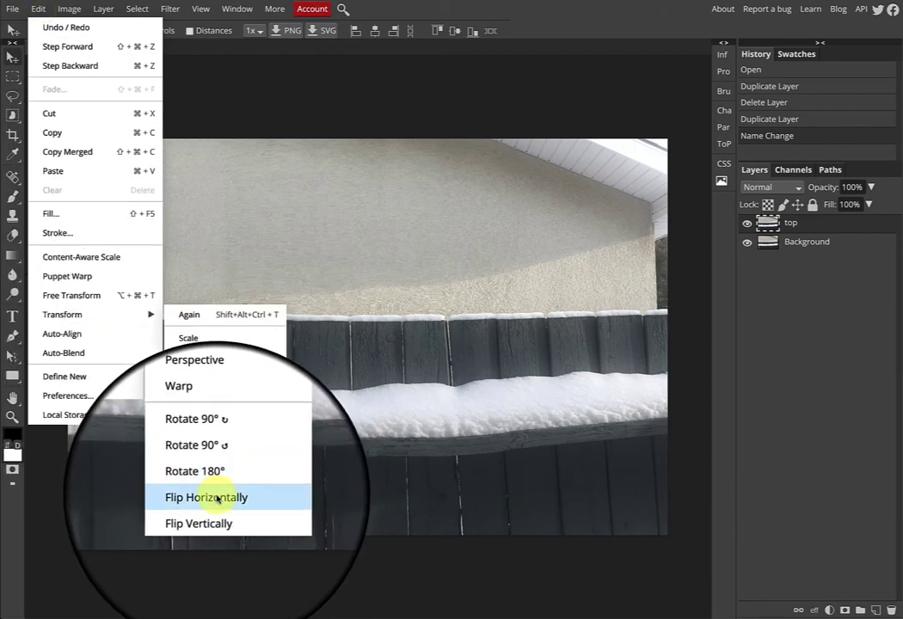
pyautogui.click(218, 499)
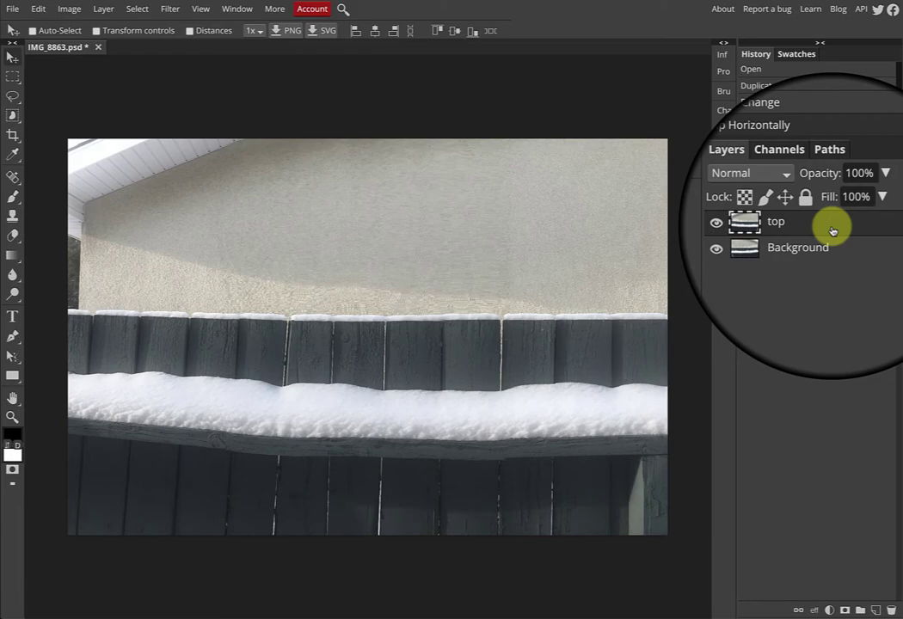
# Toggle the top layer's visibility to compare the mirrored and original versions.
pyautogui.click(749, 225)
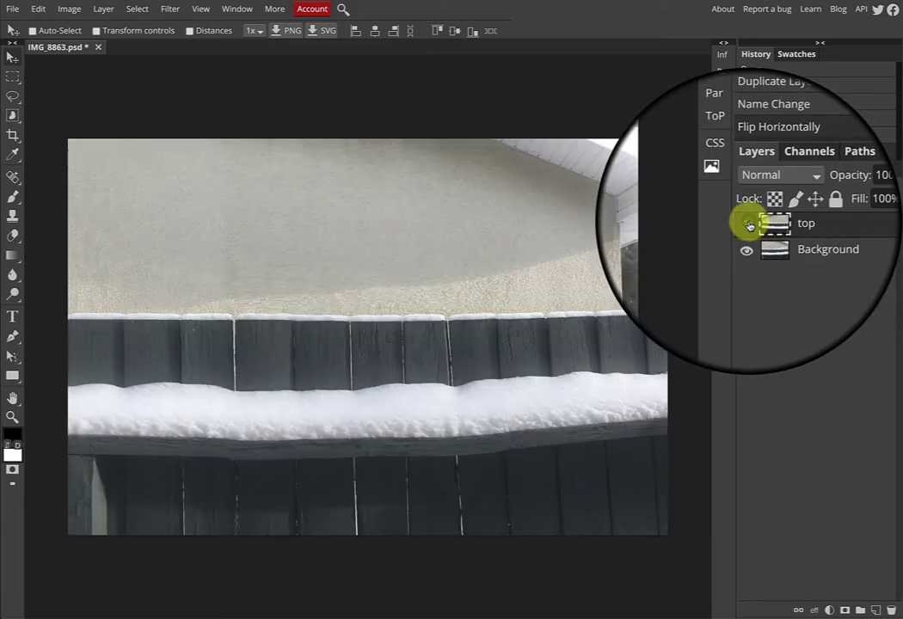
pyautogui.click(748, 225)
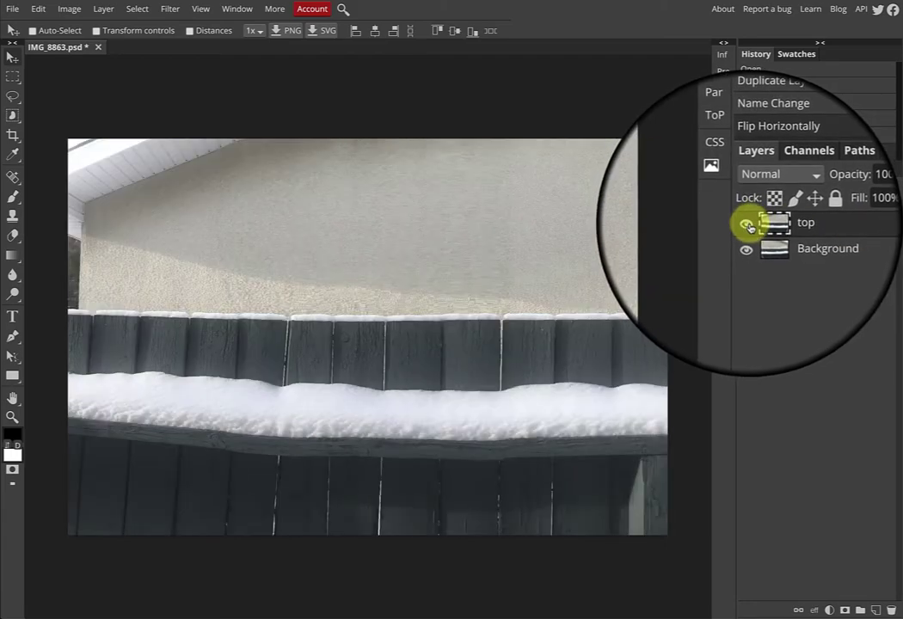
pyautogui.click(747, 226)
pyautogui.click(748, 226)
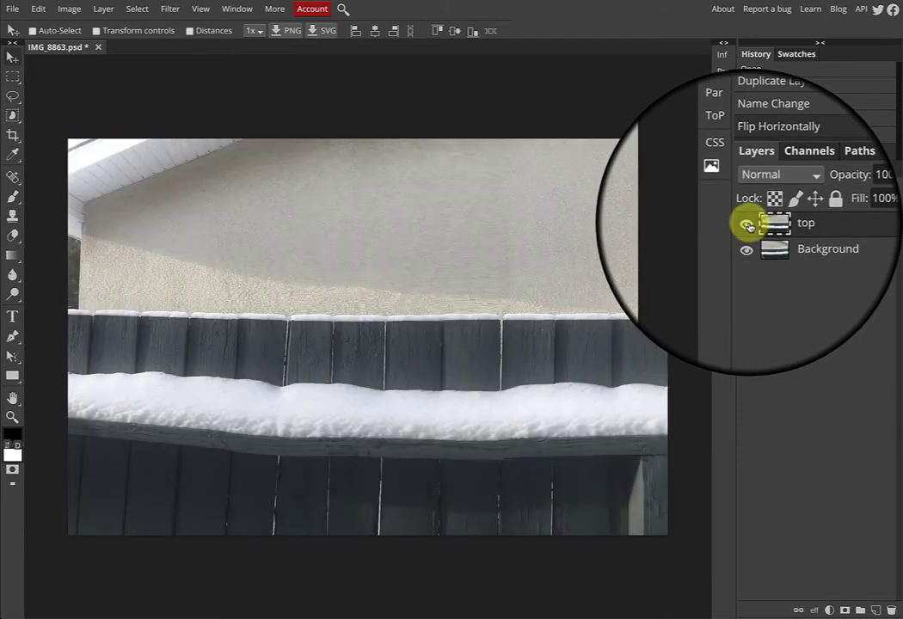
pyautogui.click(748, 225)
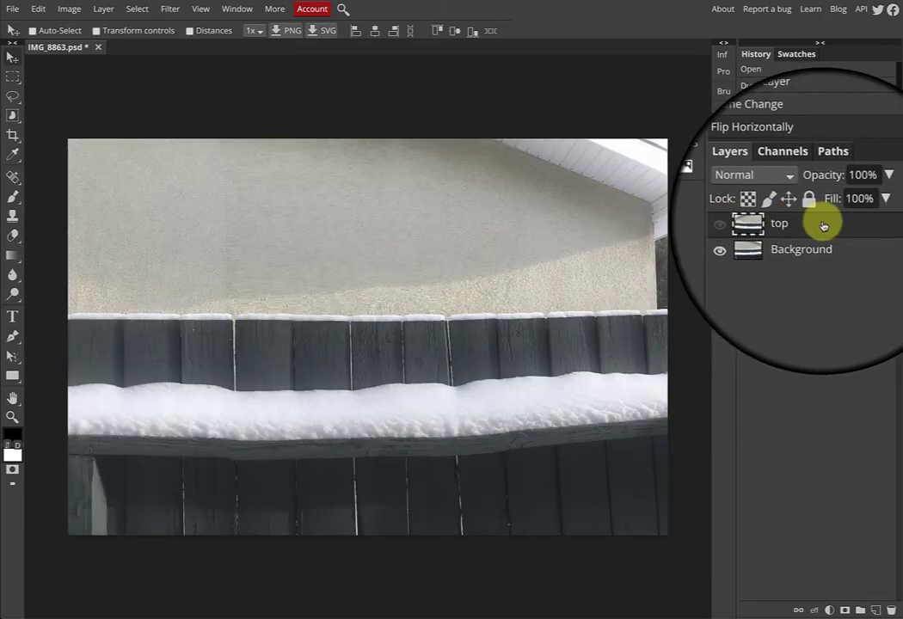
pyautogui.click(747, 227)
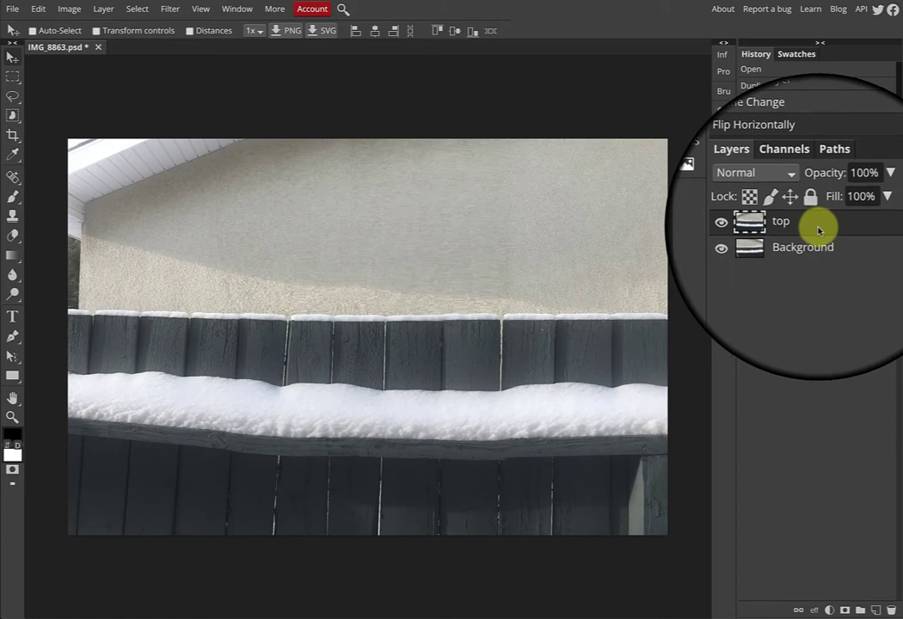
# Add a raster mask to the top layer and target the mask thumbnail.
pyautogui.click(845, 610)
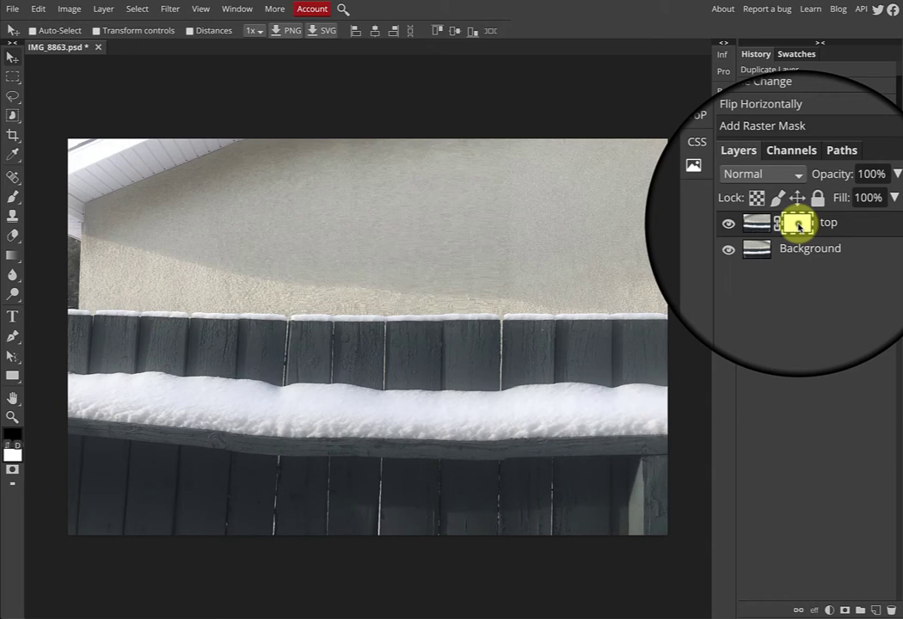
pyautogui.click(764, 225)
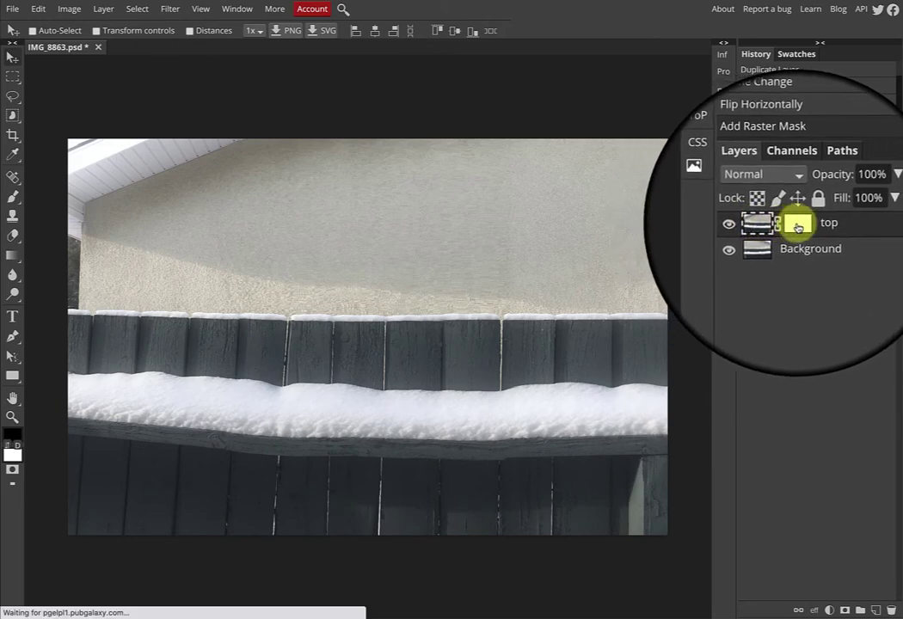
pyautogui.click(796, 226)
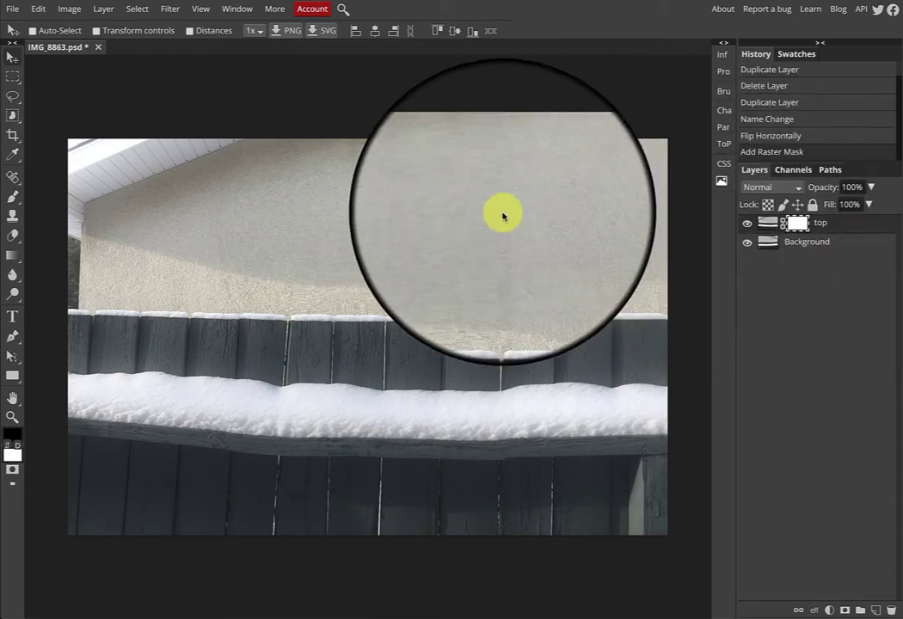
# Set up a large, very soft round Brush and reset colours to default white and black.
pyautogui.click(13, 196)
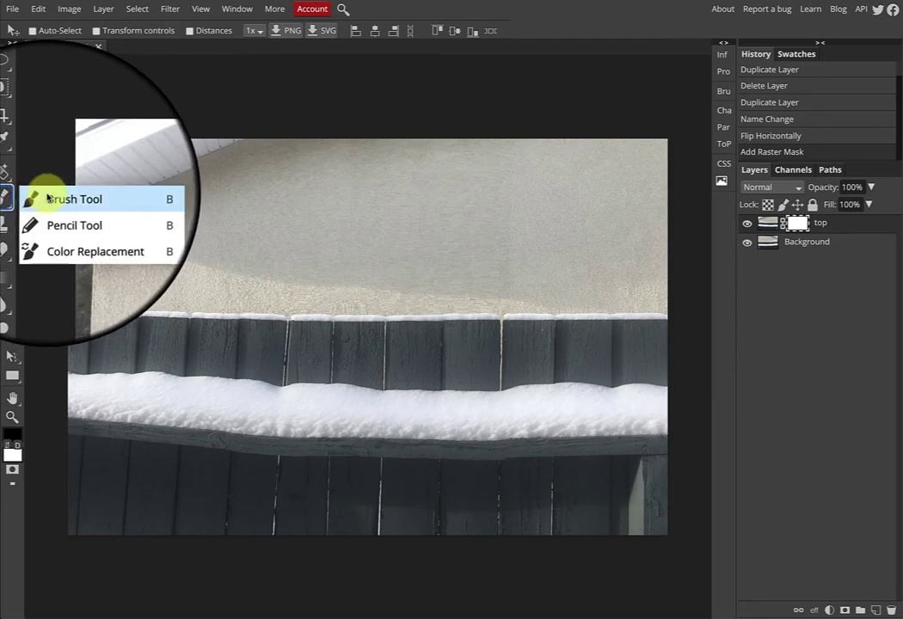
pyautogui.click(34, 199)
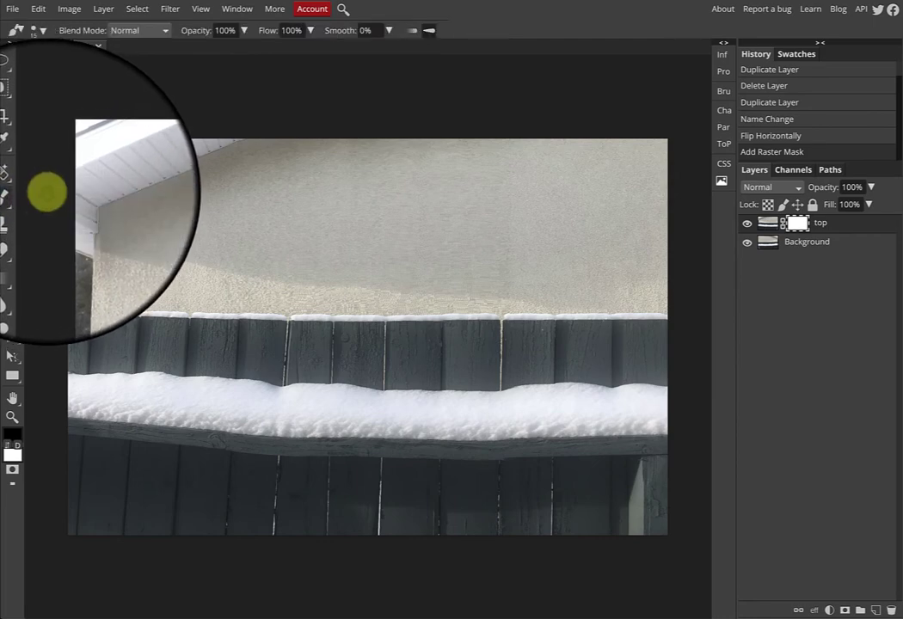
pyautogui.click(43, 33)
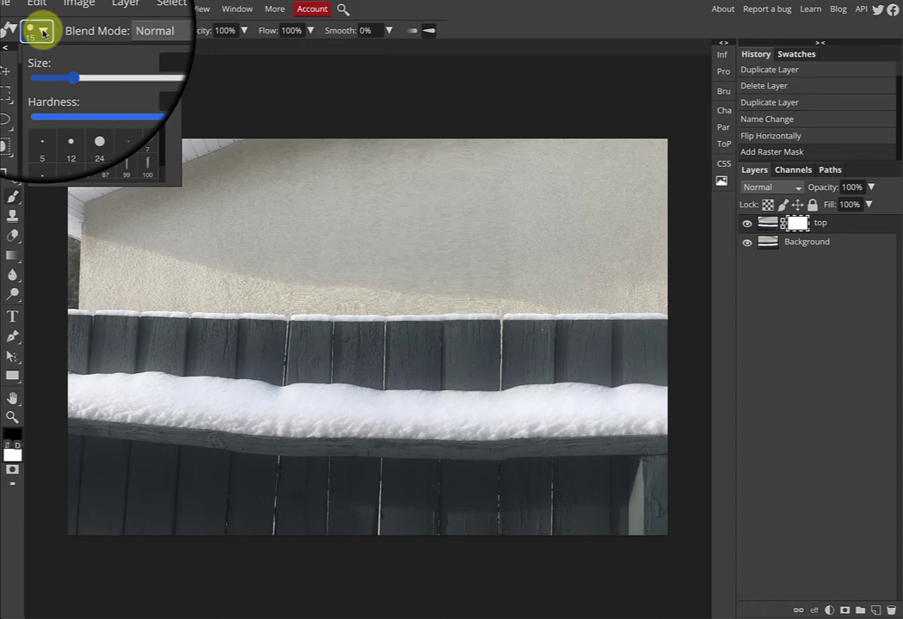
pyautogui.click(81, 120)
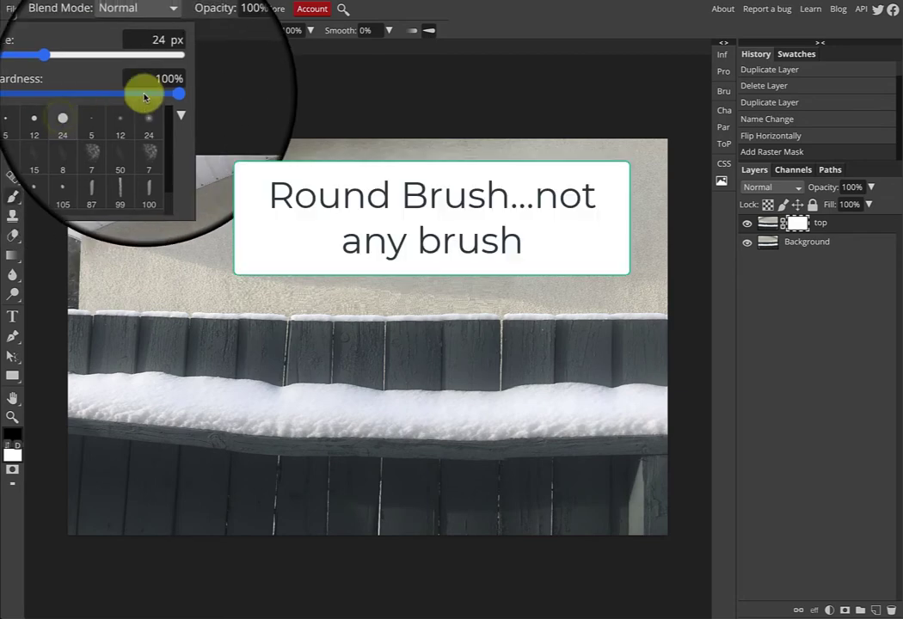
pyautogui.moveTo(145, 90); pyautogui.dragTo(61, 97)
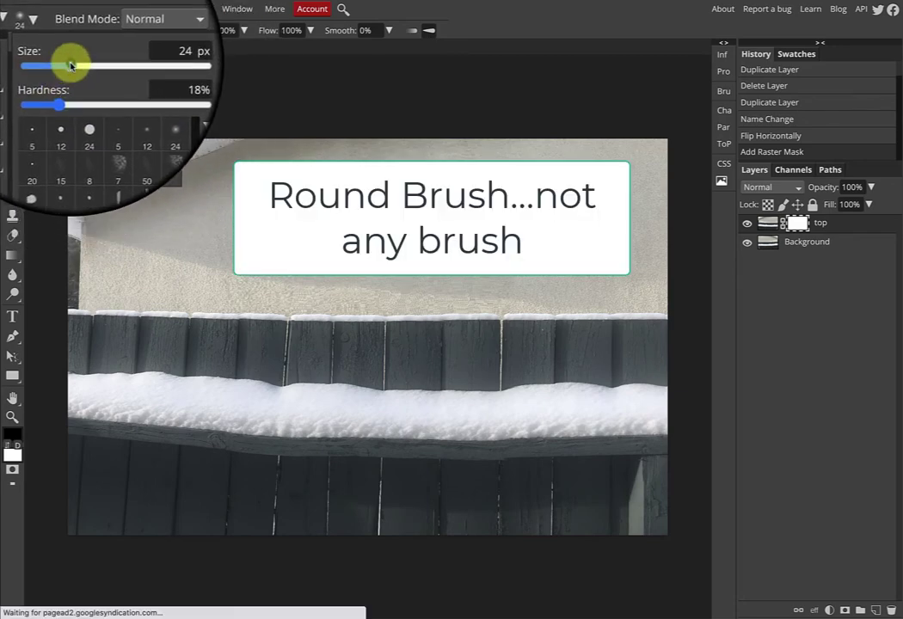
pyautogui.moveTo(74, 60); pyautogui.dragTo(154, 53)
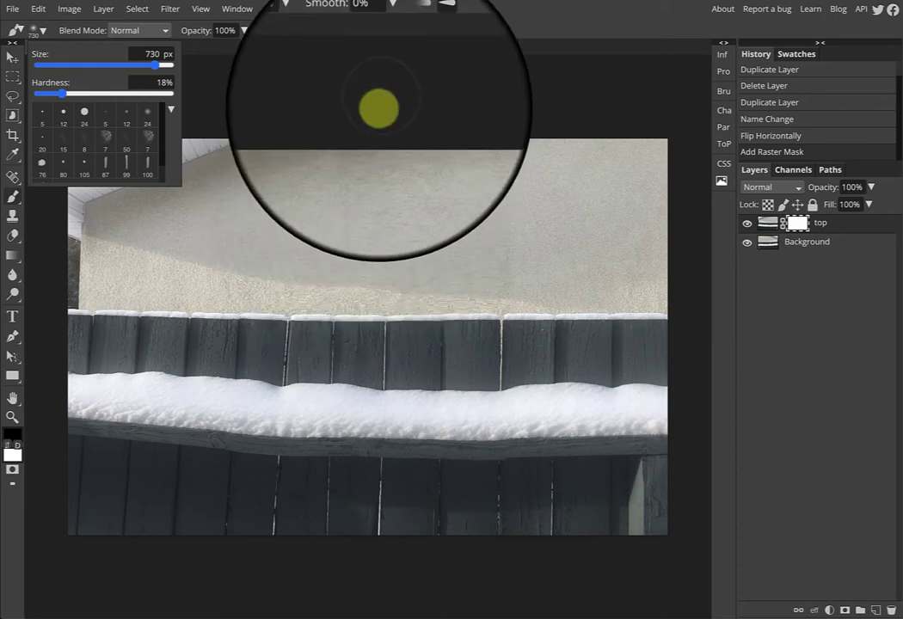
pyautogui.click(382, 92)
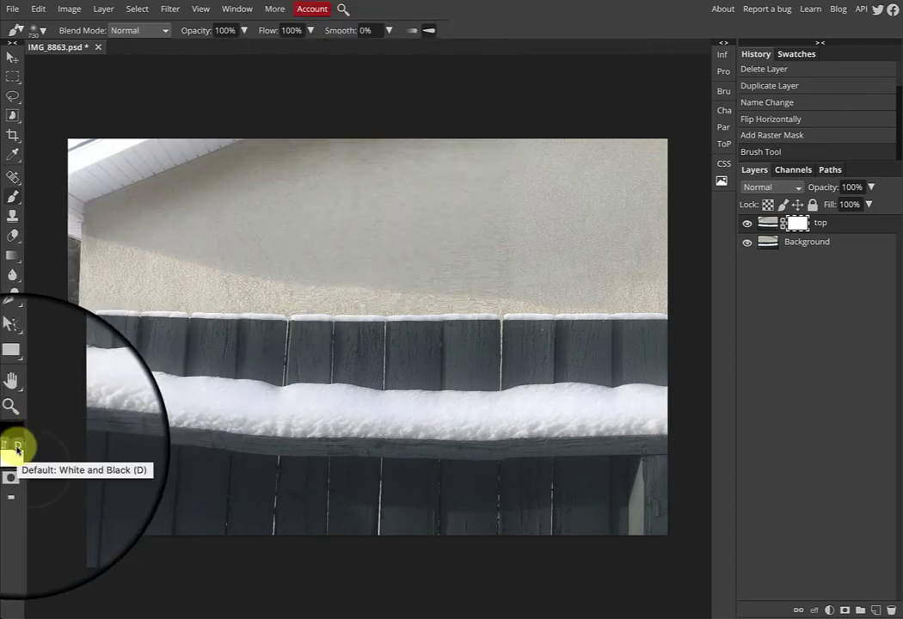
pyautogui.click(16, 447)
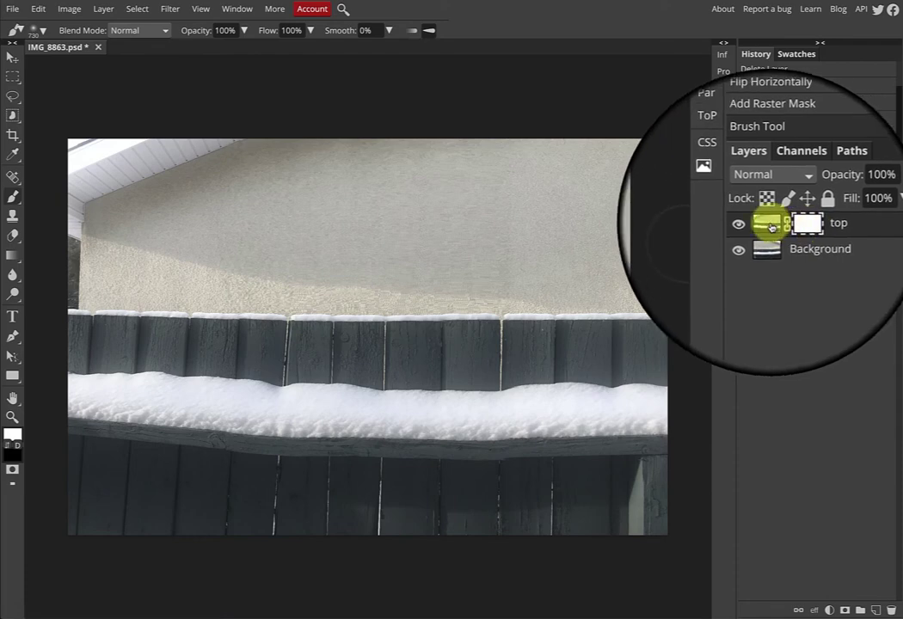
# Target the top layer's mask, switch to black, and paint soft strokes down the left edge.
pyautogui.click(771, 225)
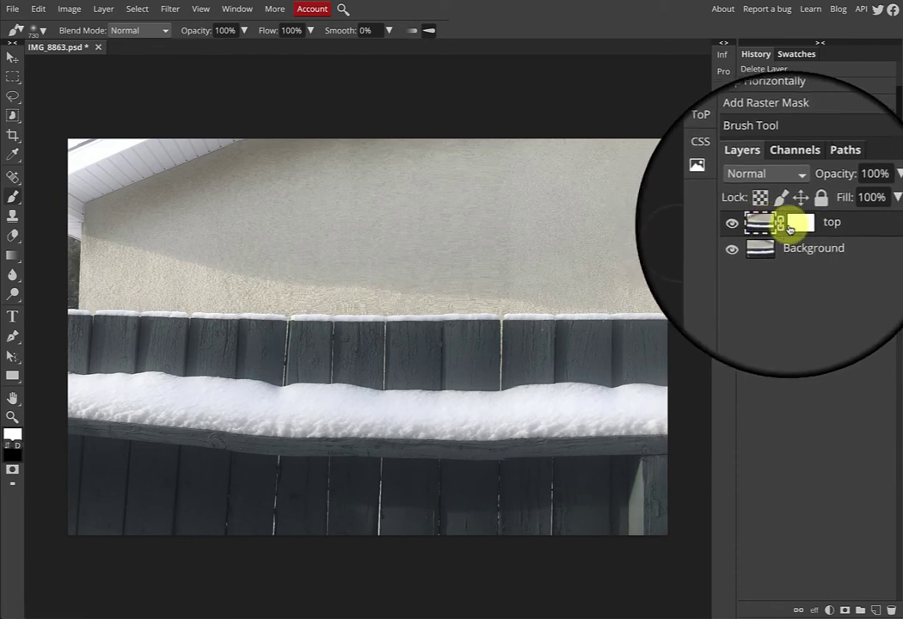
pyautogui.click(797, 223)
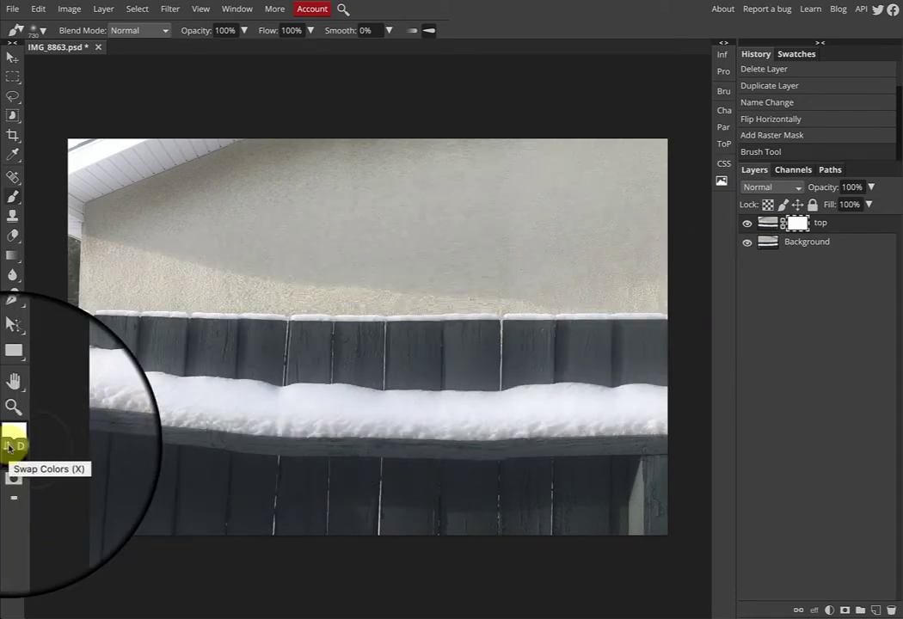
pyautogui.click(9, 445)
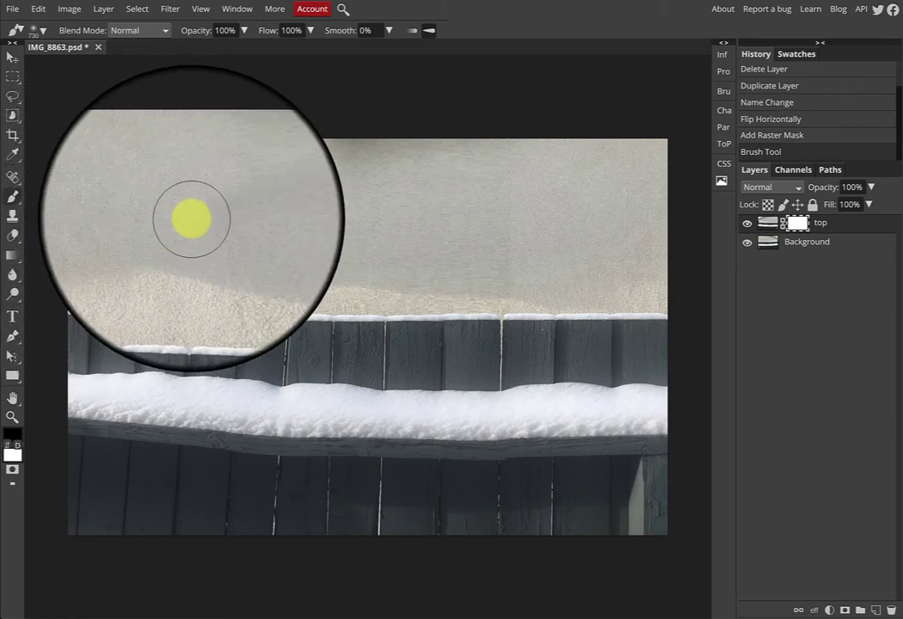
pyautogui.moveTo(147, 237); pyautogui.dragTo(99, 235)
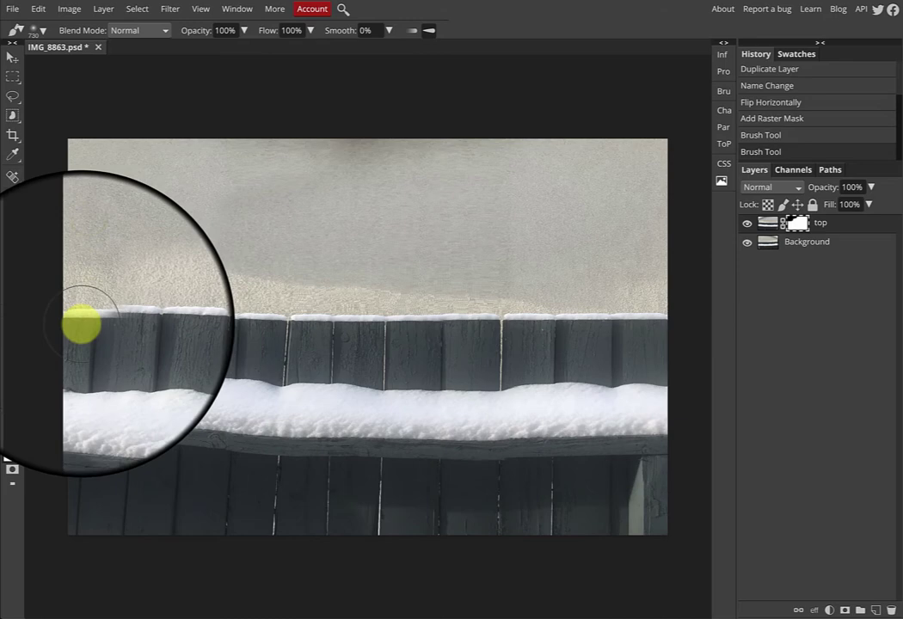
pyautogui.moveTo(80, 393); pyautogui.dragTo(81, 460)
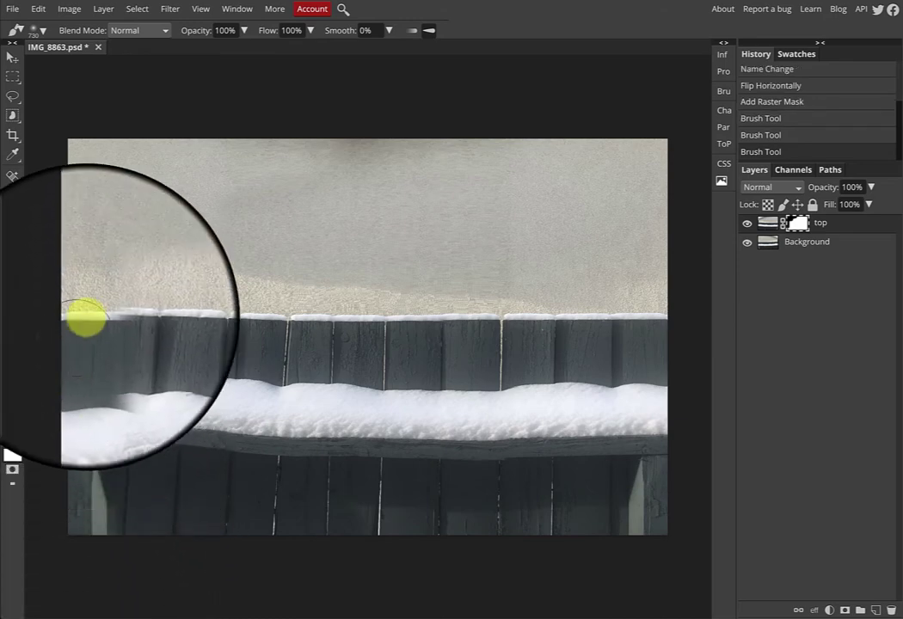
pyautogui.moveTo(76, 284)
pyautogui.mouseDown()
pyautogui.moveTo(67, 175)
pyautogui.moveTo(76, 156)
pyautogui.mouseUp()
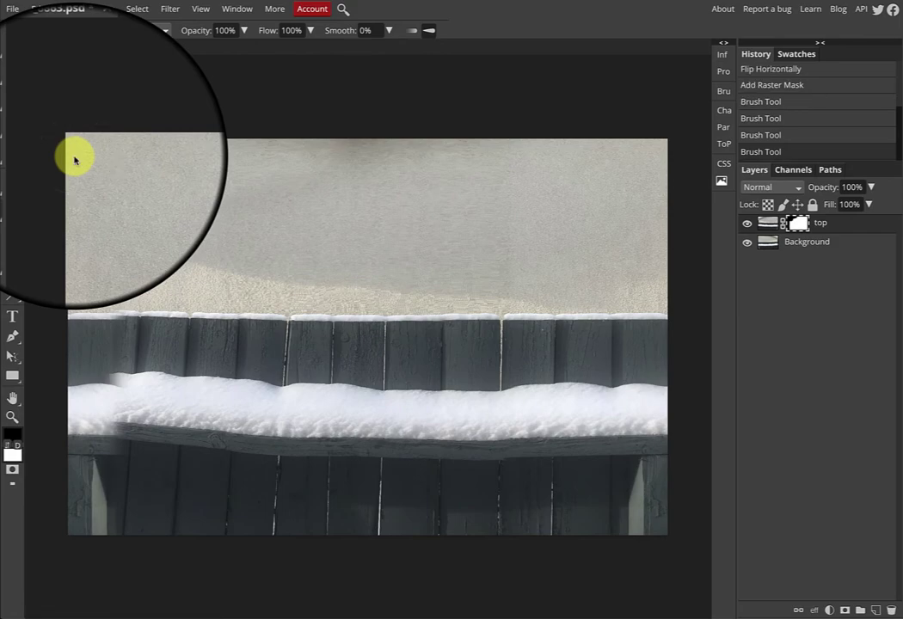
# Zoom in and paint the mask along the fence board tops and snow edge.
pyautogui.hotkey('ctrl', '+')
pyautogui.hotkey('ctrl', '+')
pyautogui.hotkey('ctrl', '+')
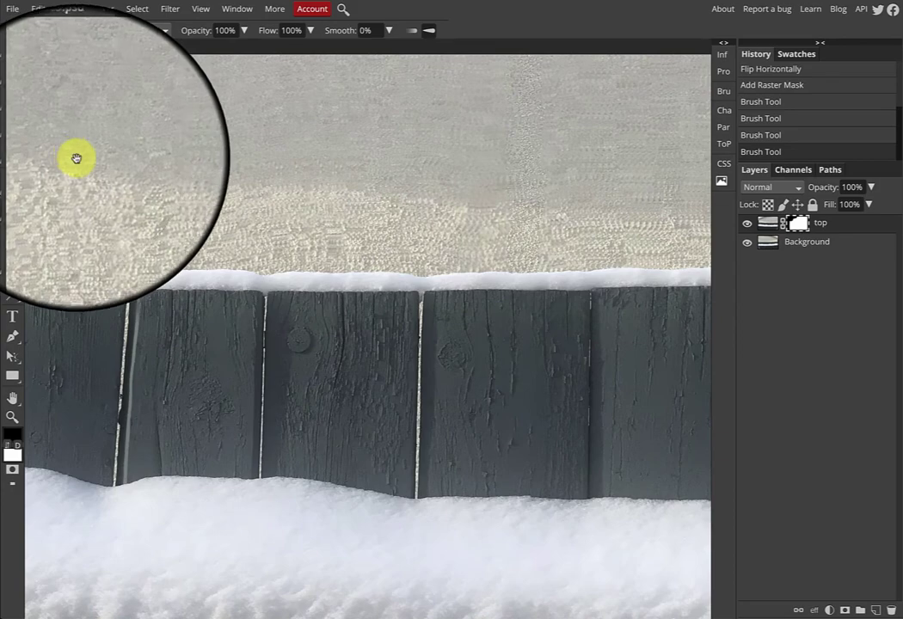
pyautogui.hscroll(-3, 561, 194)
pyautogui.scroll(2, 602, 215)
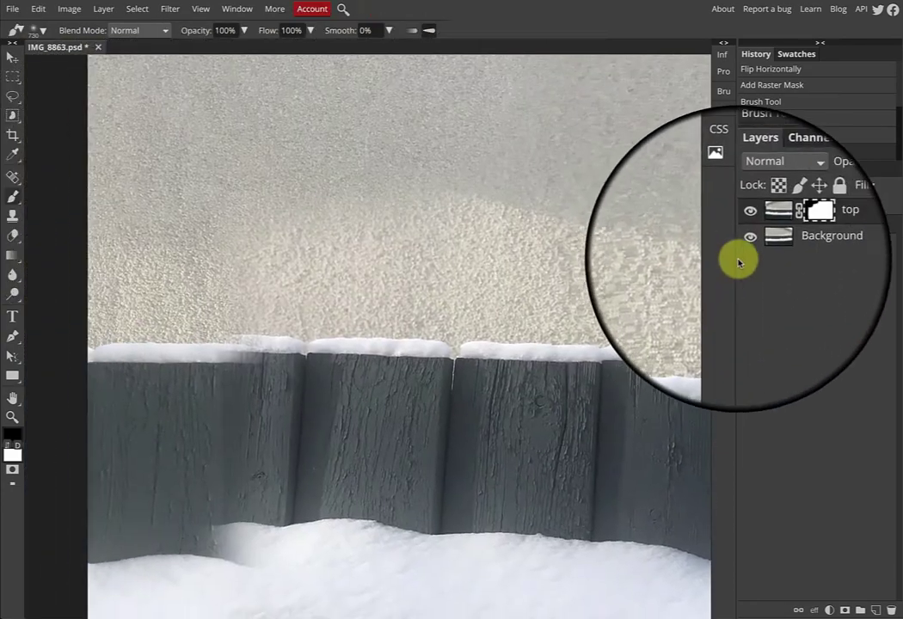
pyautogui.hscroll(-2, 327, 176)
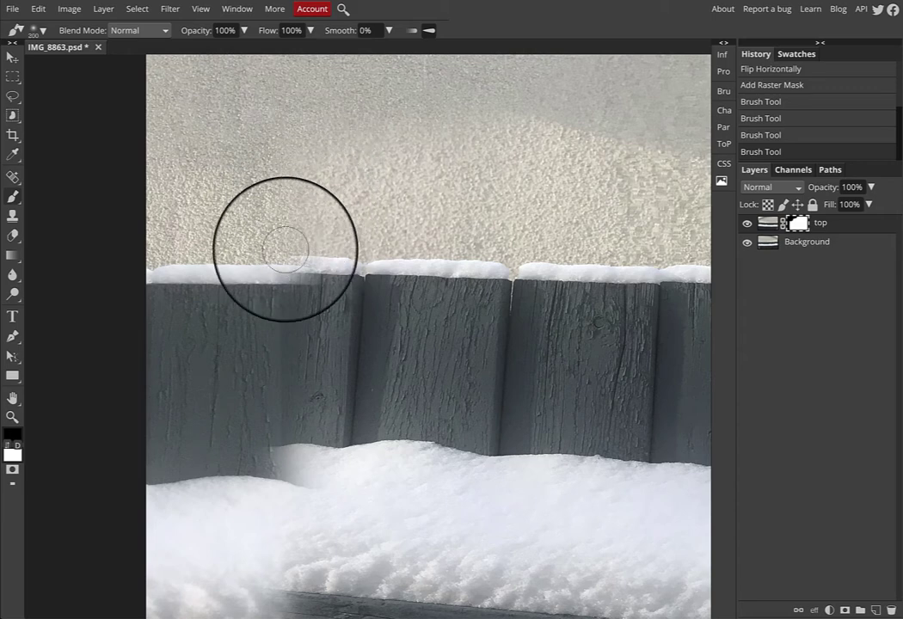
pyautogui.moveTo(265, 273)
pyautogui.mouseDown()
pyautogui.moveTo(495, 259)
pyautogui.moveTo(509, 250)
pyautogui.moveTo(437, 223)
pyautogui.moveTo(535, 206)
pyautogui.moveTo(393, 204)
pyautogui.moveTo(246, 219)
pyautogui.moveTo(161, 211)
pyautogui.moveTo(233, 199)
pyautogui.moveTo(327, 207)
pyautogui.moveTo(544, 129)
pyautogui.moveTo(427, 111)
pyautogui.moveTo(313, 137)
pyautogui.moveTo(299, 172)
pyautogui.mouseUp()
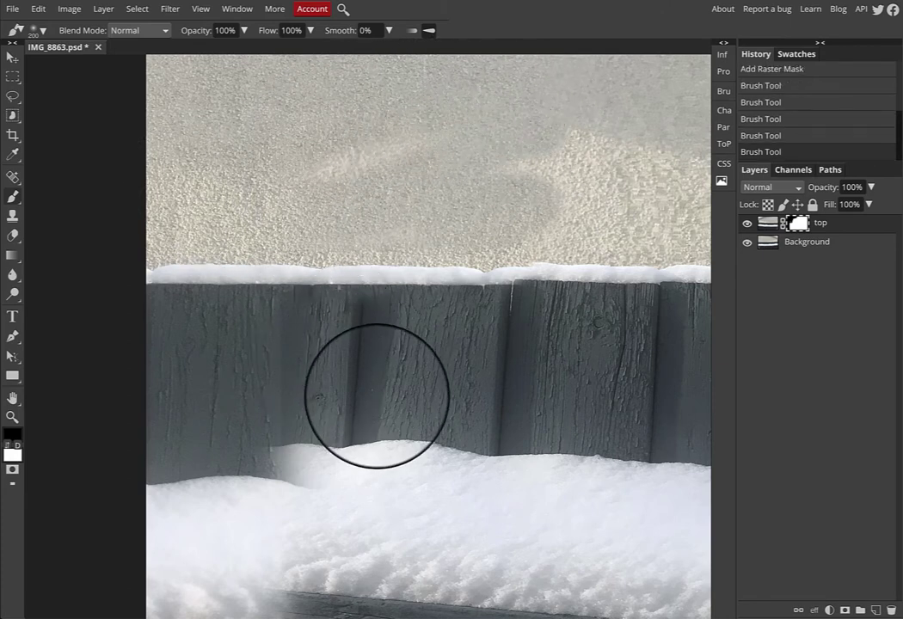
pyautogui.moveTo(276, 438)
pyautogui.mouseDown()
pyautogui.moveTo(316, 453)
pyautogui.moveTo(287, 466)
pyautogui.moveTo(253, 463)
pyautogui.moveTo(362, 448)
pyautogui.moveTo(354, 382)
pyautogui.moveTo(330, 384)
pyautogui.moveTo(293, 428)
pyautogui.mouseUp()
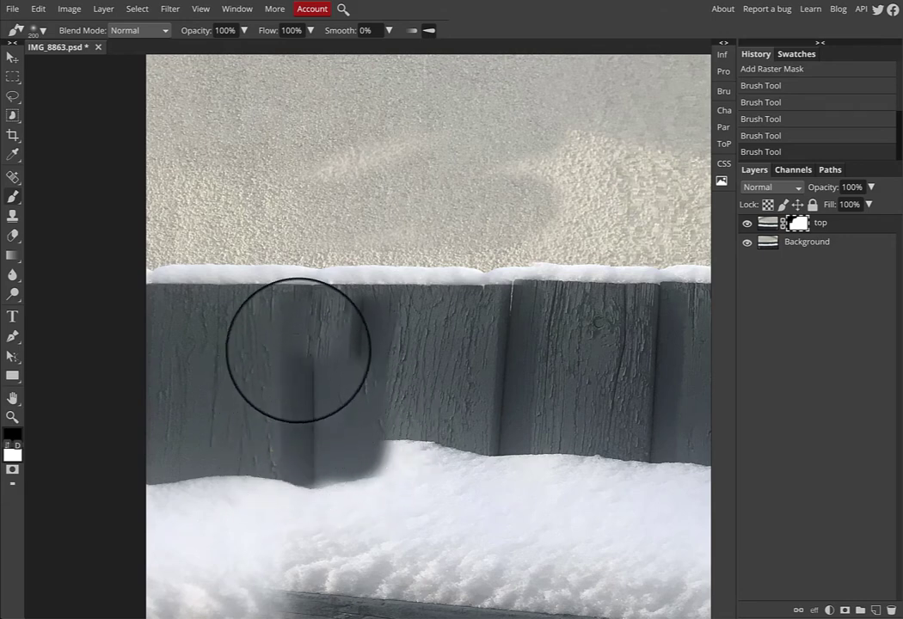
pyautogui.moveTo(298, 350)
pyautogui.mouseDown()
pyautogui.moveTo(325, 317)
pyautogui.moveTo(313, 315)
pyautogui.moveTo(399, 321)
pyautogui.moveTo(407, 333)
pyautogui.moveTo(349, 356)
pyautogui.moveTo(427, 379)
pyautogui.moveTo(387, 434)
pyautogui.moveTo(385, 475)
pyautogui.moveTo(502, 460)
pyautogui.moveTo(500, 444)
pyautogui.moveTo(404, 438)
pyautogui.mouseUp()
pyautogui.moveTo(462, 425)
pyautogui.mouseDown()
pyautogui.moveTo(522, 411)
pyautogui.moveTo(518, 319)
pyautogui.mouseUp()
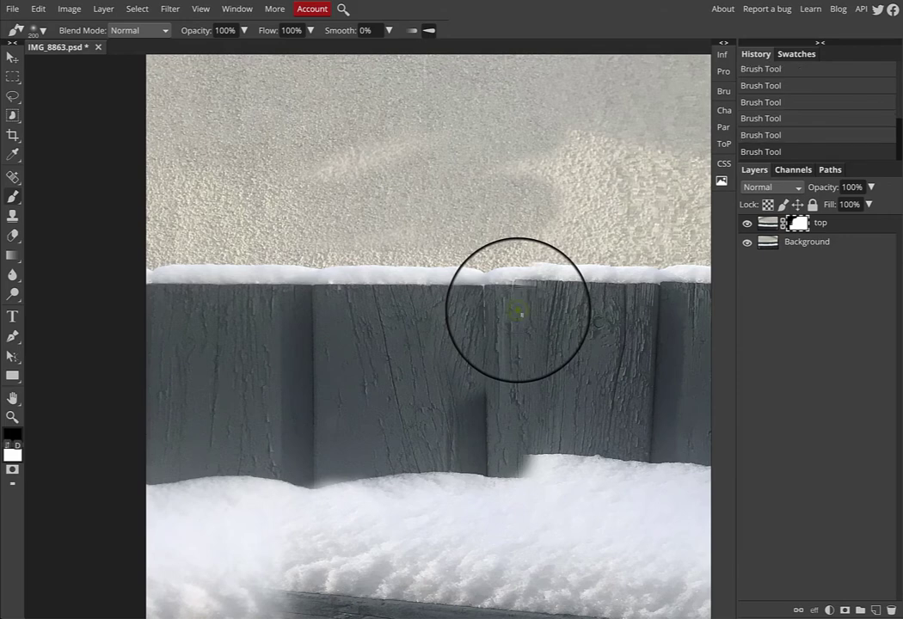
pyautogui.moveTo(524, 431)
pyautogui.mouseDown()
pyautogui.moveTo(500, 446)
pyautogui.moveTo(561, 461)
pyautogui.moveTo(680, 426)
pyautogui.moveTo(616, 441)
pyautogui.moveTo(367, 388)
pyautogui.mouseUp()
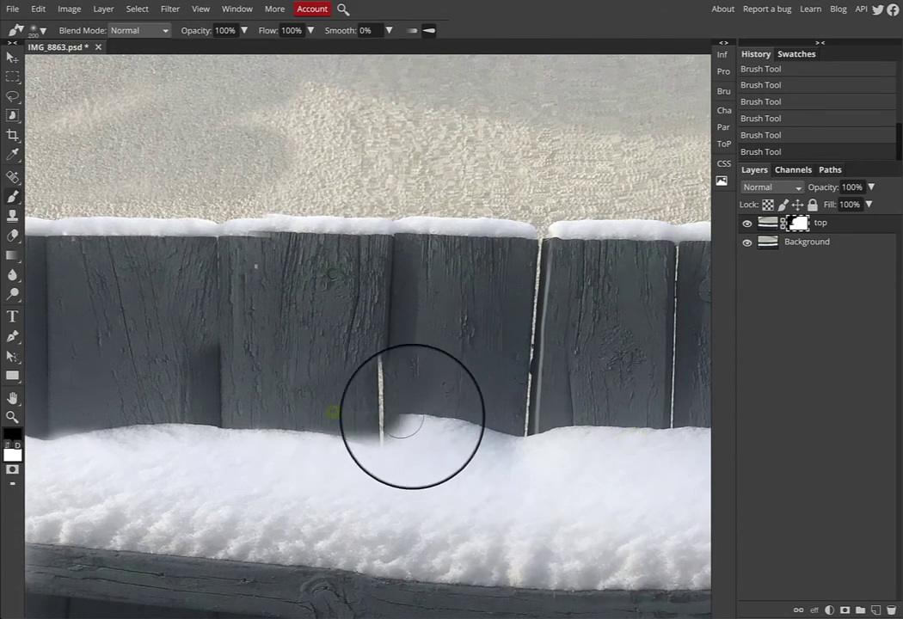
# Brush the mask over the snow mound, board seam, shadowed beam and snow edge, then fit to view.
pyautogui.moveTo(412, 416)
pyautogui.mouseDown()
pyautogui.moveTo(527, 408)
pyautogui.moveTo(480, 416)
pyautogui.moveTo(315, 391)
pyautogui.mouseUp()
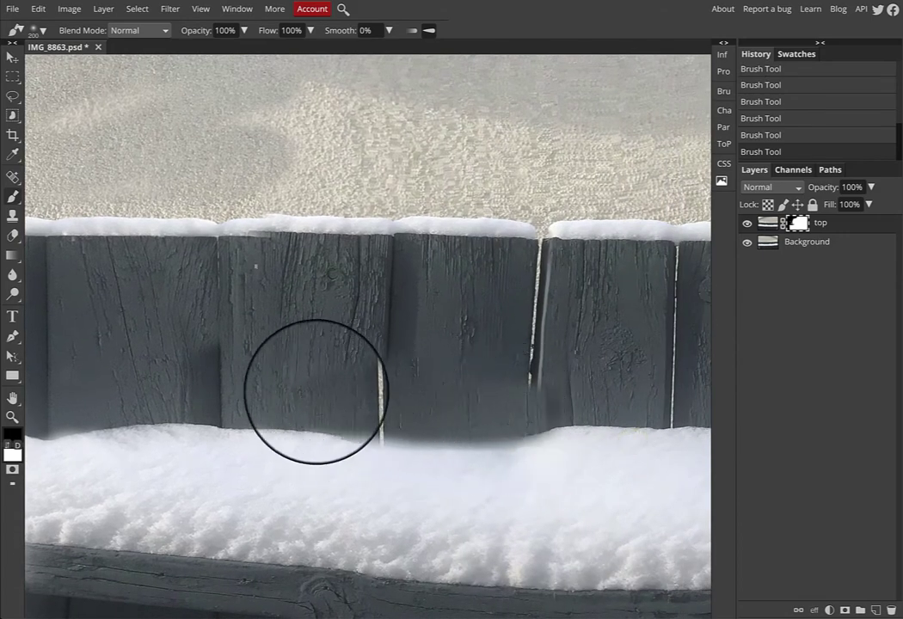
pyautogui.moveTo(447, 380)
pyautogui.mouseDown()
pyautogui.moveTo(580, 366)
pyautogui.moveTo(613, 376)
pyautogui.moveTo(565, 342)
pyautogui.moveTo(497, 332)
pyautogui.moveTo(543, 327)
pyautogui.moveTo(510, 311)
pyautogui.mouseUp()
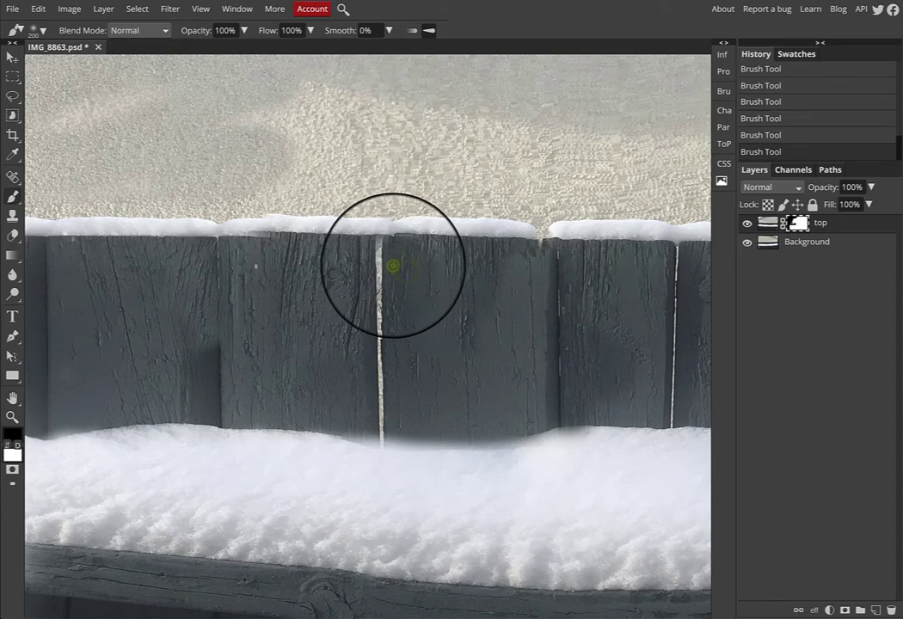
pyautogui.moveTo(392, 265); pyautogui.dragTo(357, 318)
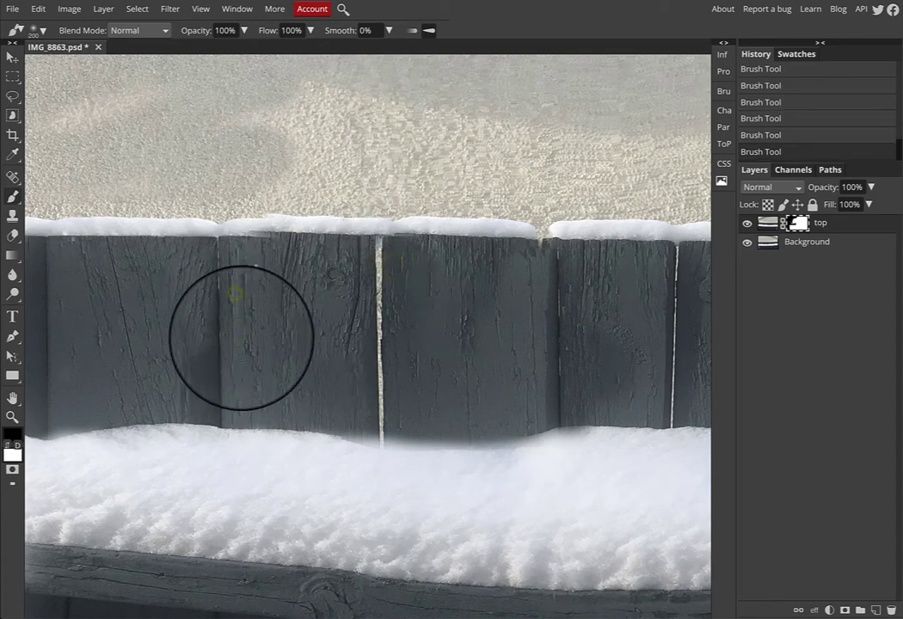
pyautogui.moveTo(359, 448)
pyautogui.mouseDown()
pyautogui.moveTo(428, 195)
pyautogui.moveTo(580, 172)
pyautogui.mouseUp()
pyautogui.moveTo(212, 342)
pyautogui.mouseDown()
pyautogui.moveTo(601, 355)
pyautogui.moveTo(393, 327)
pyautogui.moveTo(323, 330)
pyautogui.moveTo(574, 332)
pyautogui.mouseUp()
pyautogui.moveTo(517, 316)
pyautogui.mouseDown()
pyautogui.moveTo(288, 291)
pyautogui.moveTo(329, 276)
pyautogui.moveTo(573, 296)
pyautogui.moveTo(545, 282)
pyautogui.moveTo(410, 266)
pyautogui.moveTo(593, 277)
pyautogui.moveTo(664, 253)
pyautogui.mouseUp()
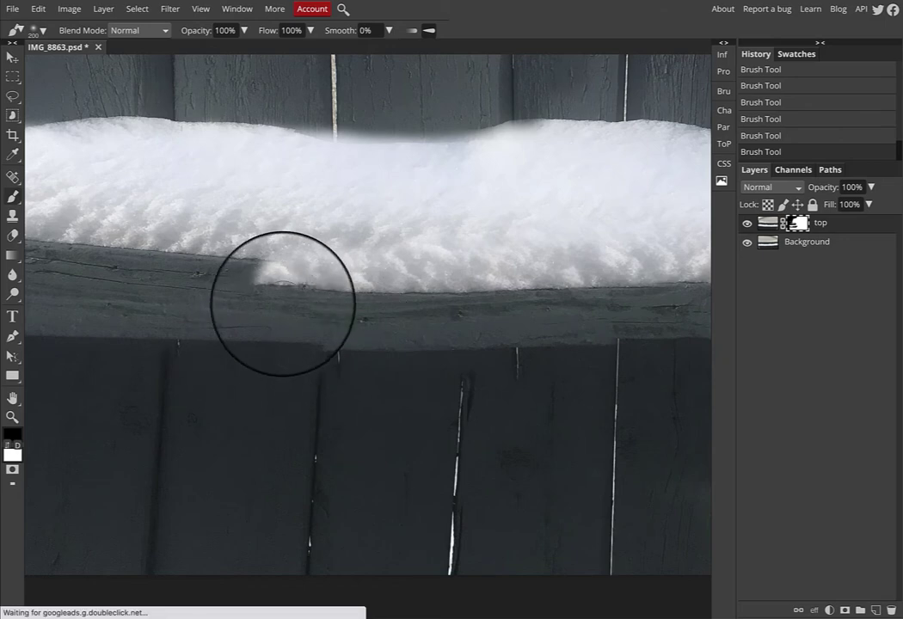
pyautogui.moveTo(287, 278)
pyautogui.mouseDown()
pyautogui.moveTo(173, 276)
pyautogui.moveTo(181, 264)
pyautogui.moveTo(461, 248)
pyautogui.moveTo(603, 272)
pyautogui.moveTo(352, 265)
pyautogui.mouseUp()
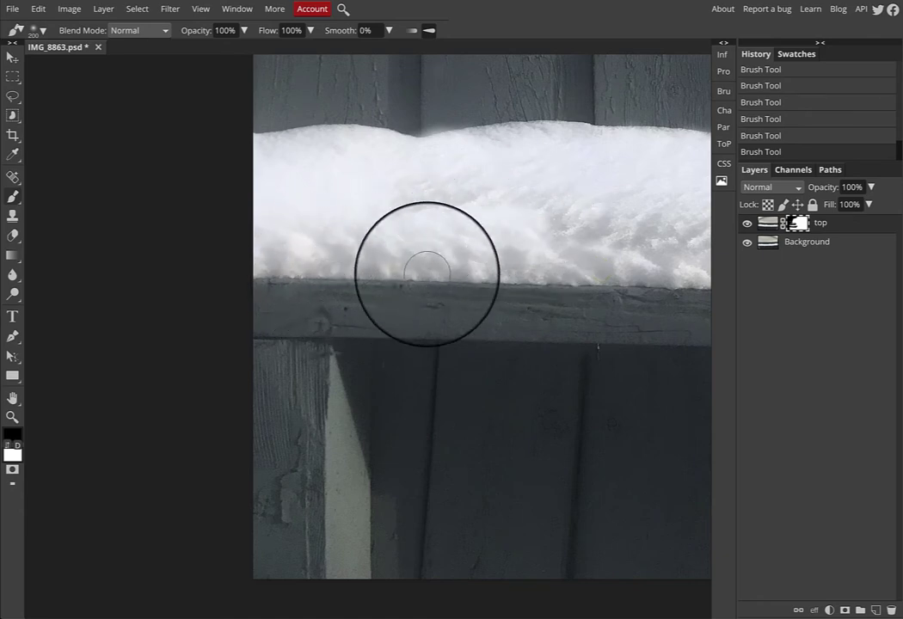
pyautogui.hotkey('ctrl', '0')
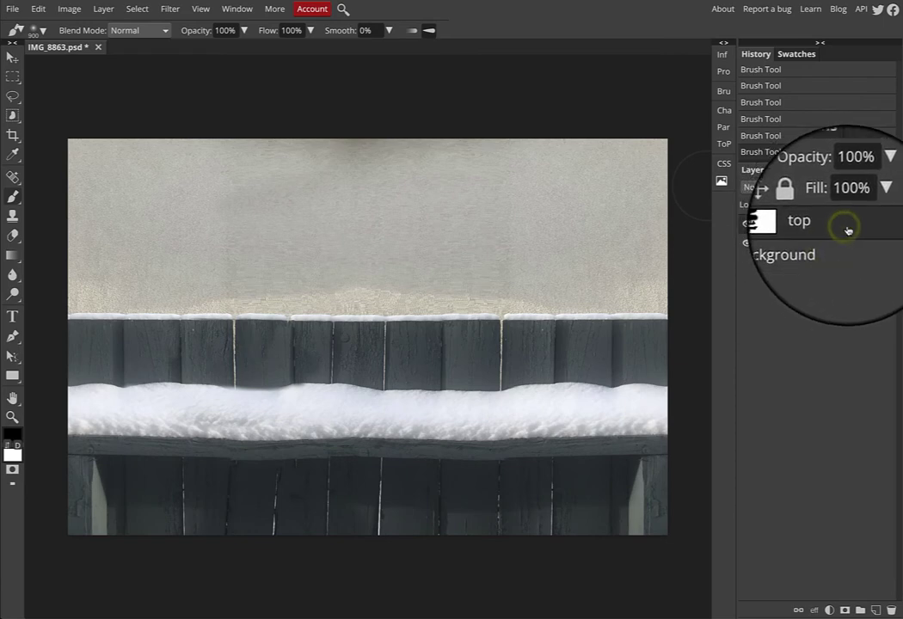
# Merge the masked top layer down into the Background layer.
pyautogui.rightClick(831, 227)
pyautogui.click(765, 225)
pyautogui.rightClick(765, 225)
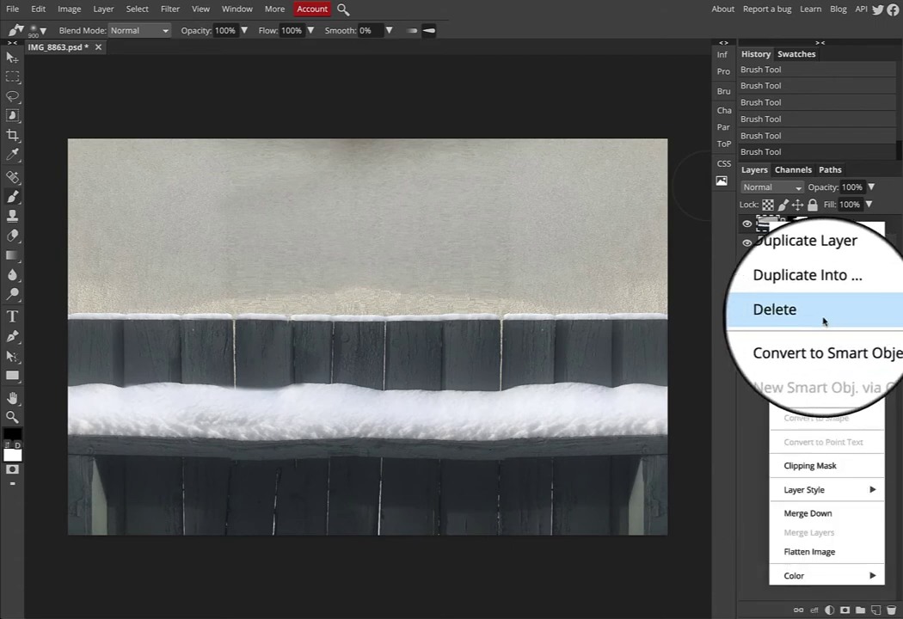
pyautogui.click(756, 289)
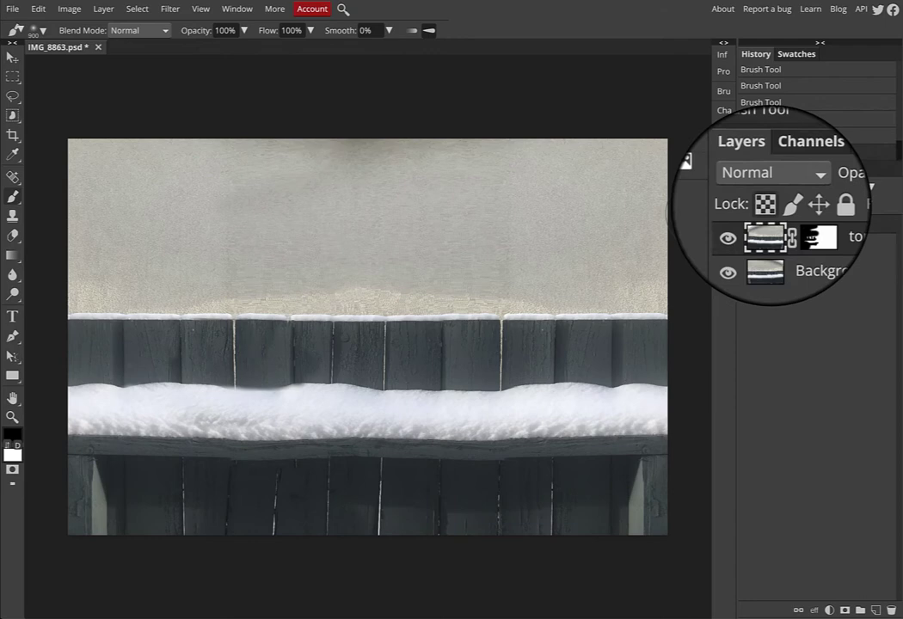
pyautogui.click(71, 8)
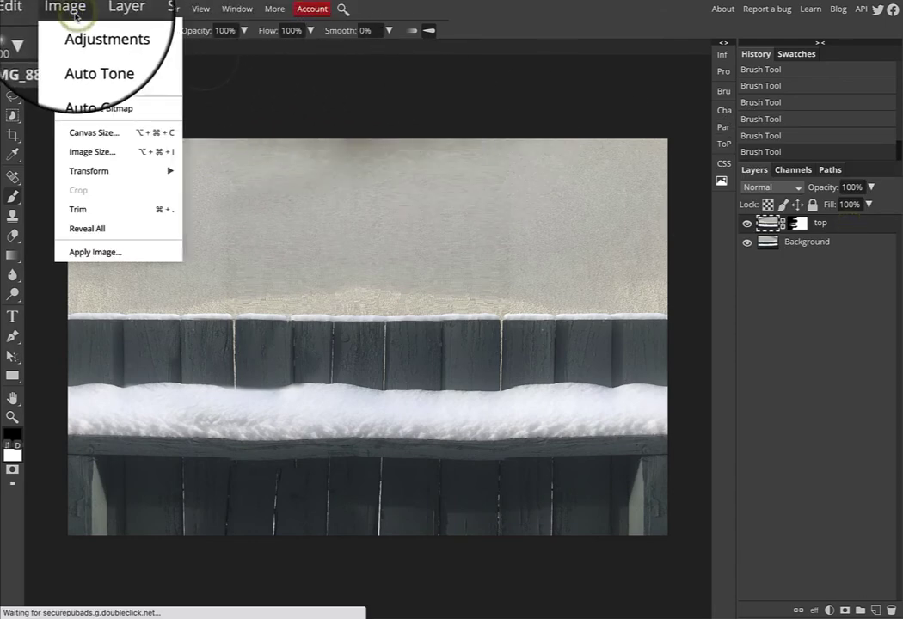
pyautogui.moveTo(103, 8)
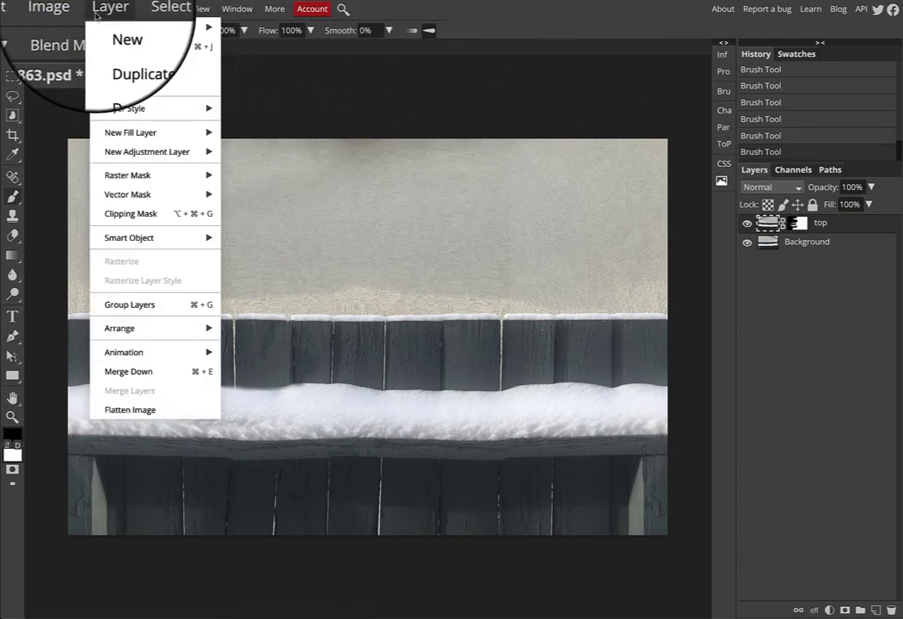
pyautogui.click(135, 369)
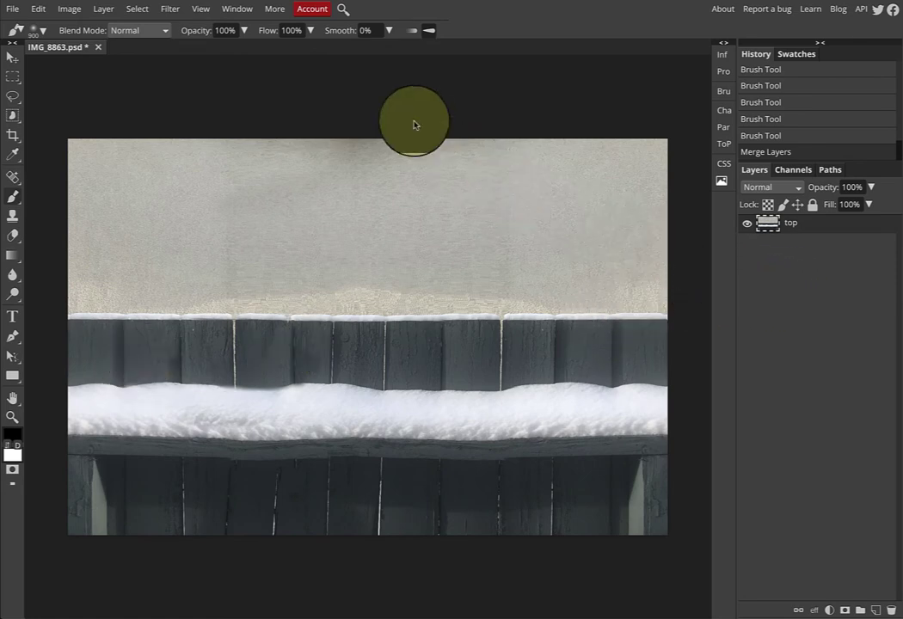
# Apply an Offset filter of 1024 px horizontal, 0 px vertical, with Wrap Around.
pyautogui.click(169, 16)
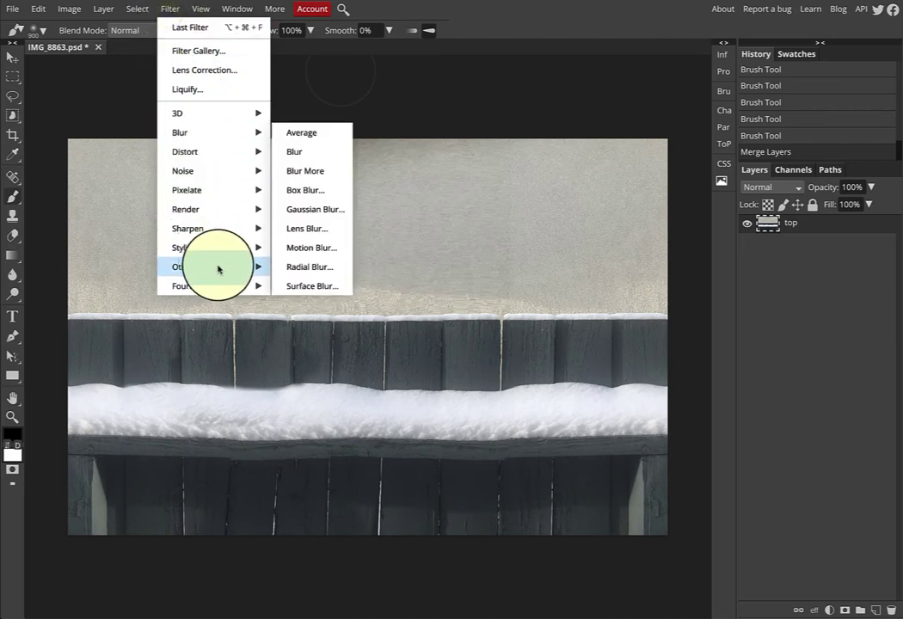
pyautogui.moveTo(230, 151)
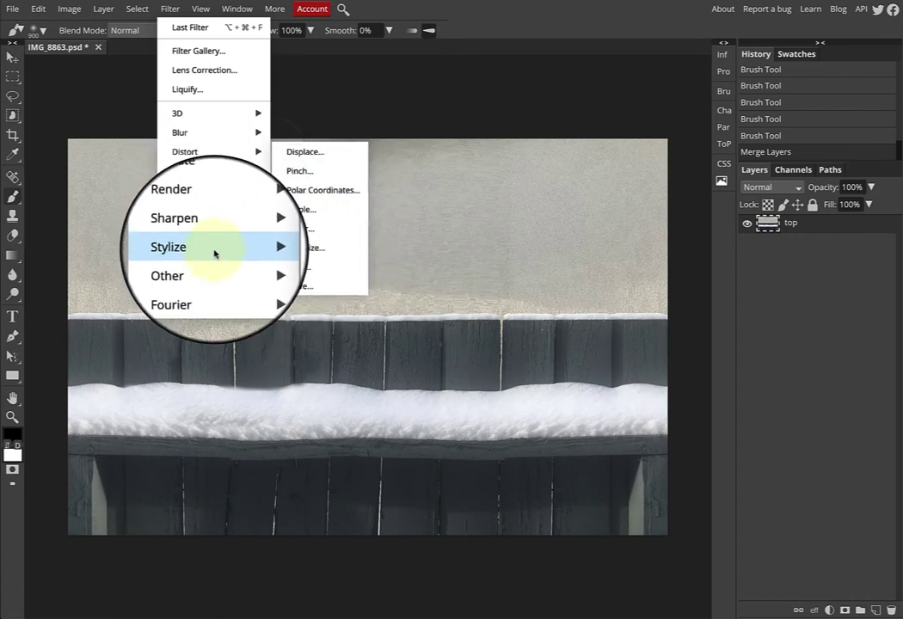
pyautogui.moveTo(218, 267)
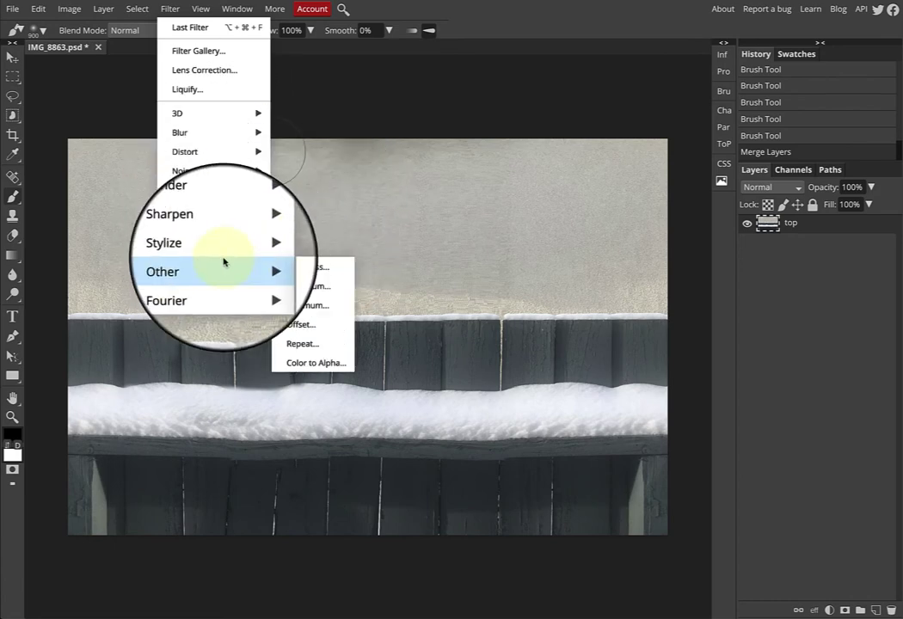
pyautogui.click(291, 327)
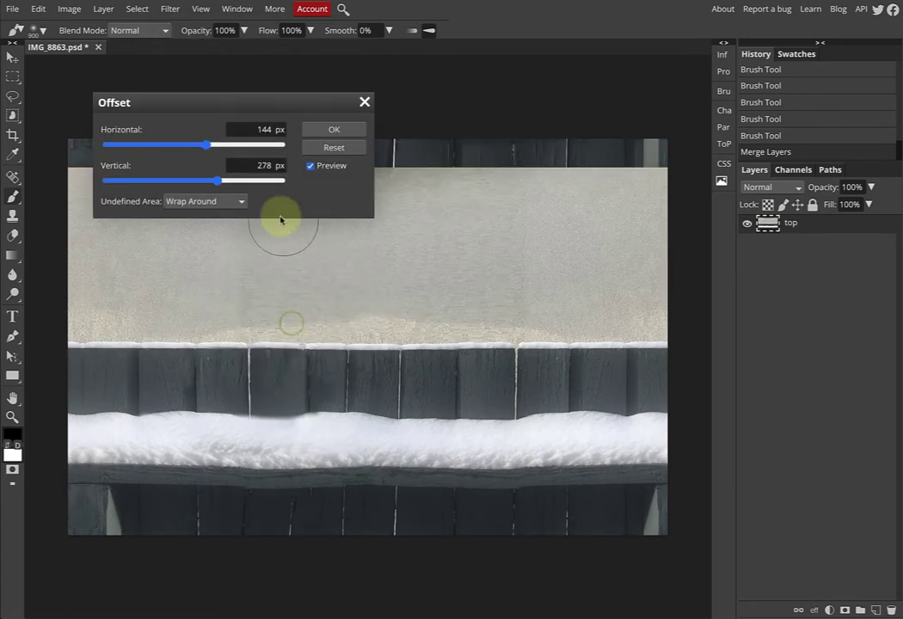
pyautogui.doubleClick(258, 165)
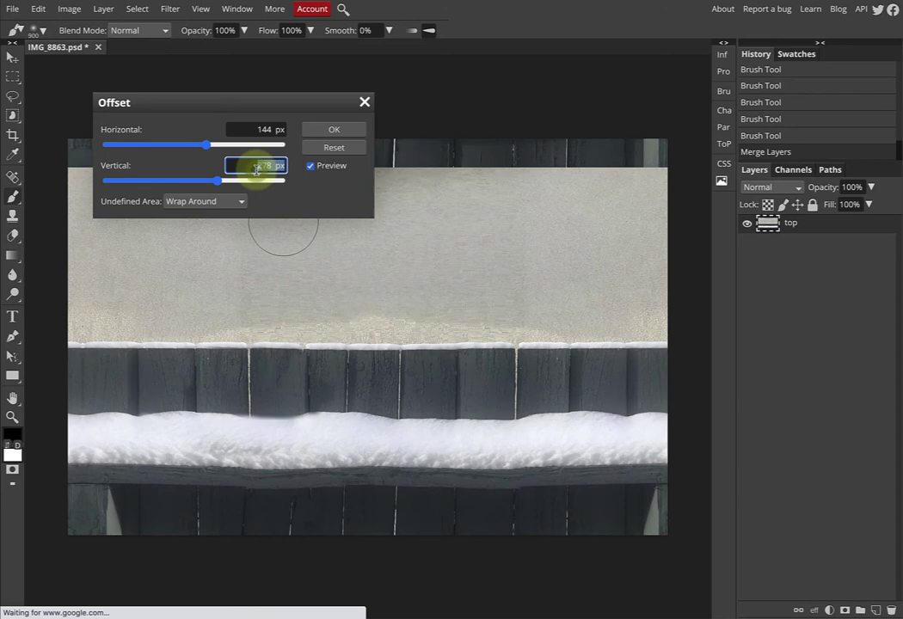
pyautogui.write('0')
pyautogui.press('Tab')
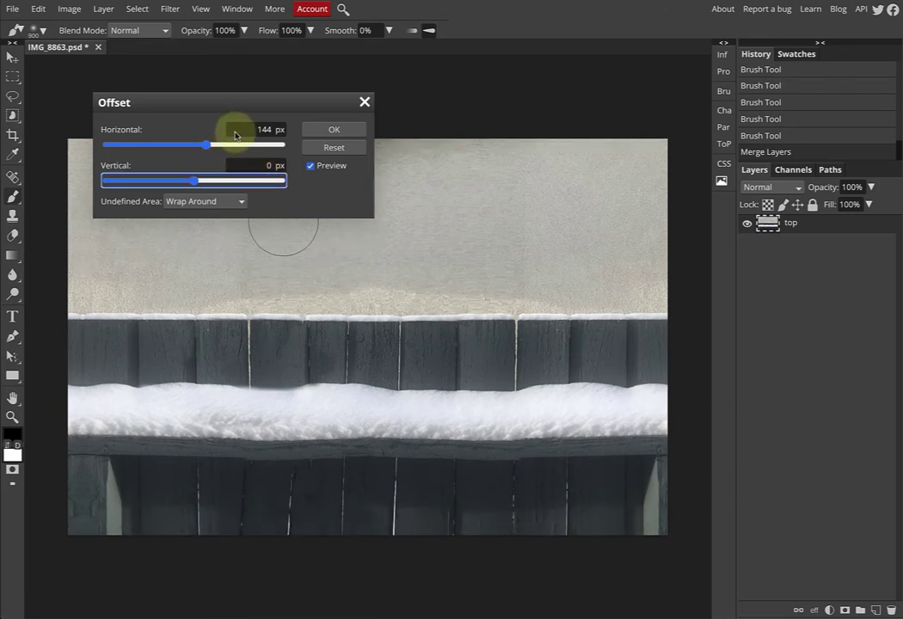
pyautogui.moveTo(224, 106); pyautogui.dragTo(469, 74)
pyautogui.moveTo(449, 110); pyautogui.dragTo(529, 121)
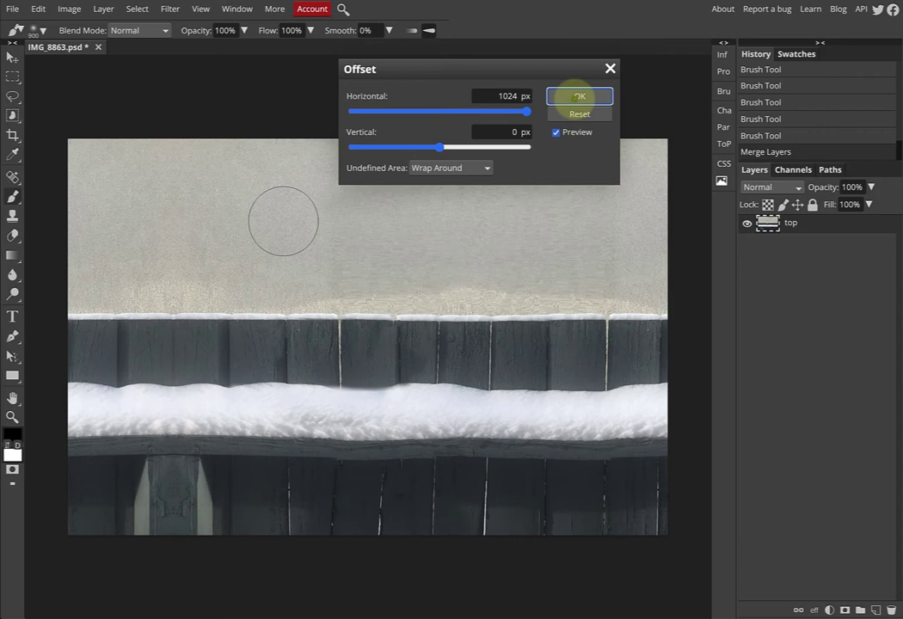
pyautogui.click(578, 96)
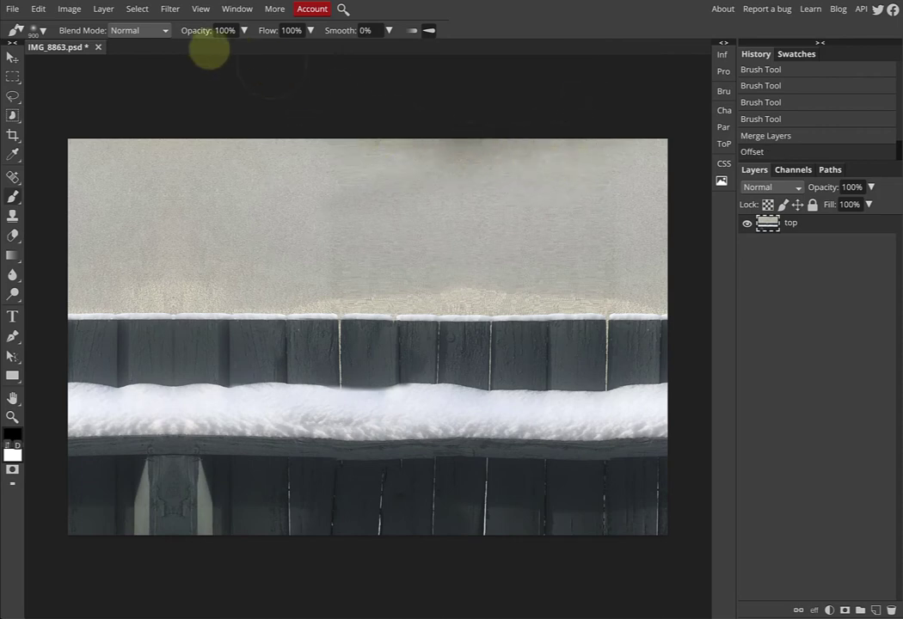
# Flip the image vertically so the pale wall sits along the bottom.
pyautogui.click(99, 9)
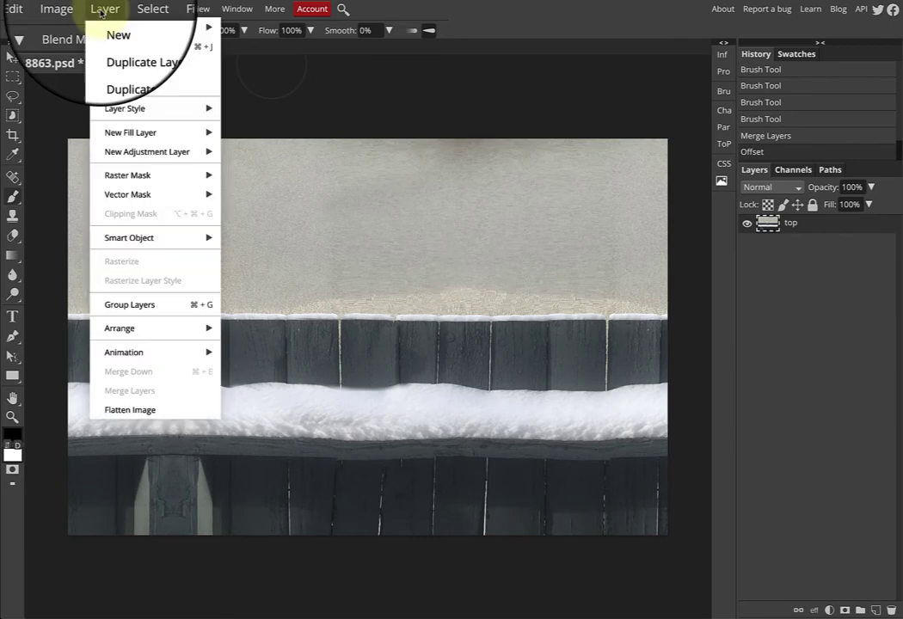
pyautogui.moveTo(38, 9)
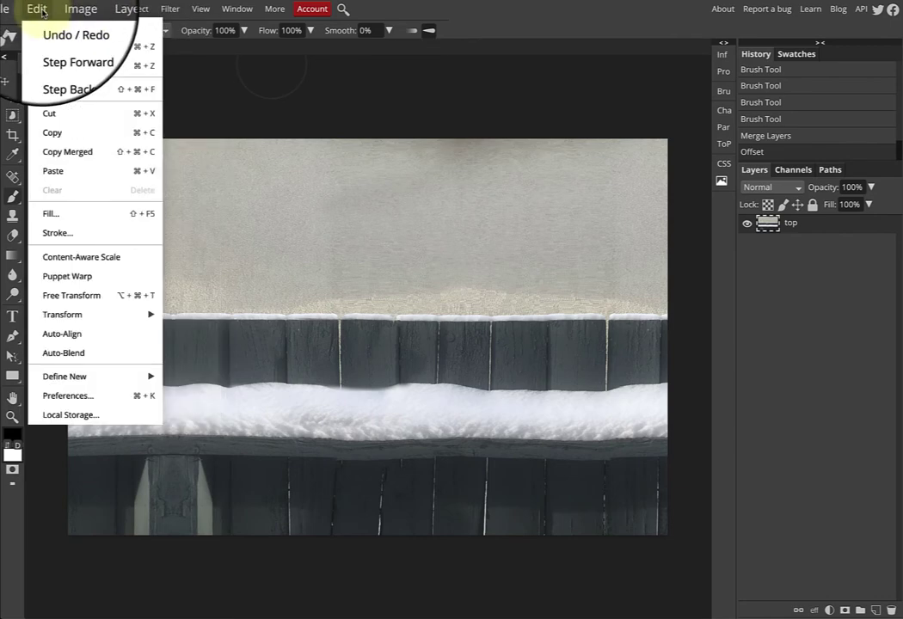
pyautogui.moveTo(62, 315)
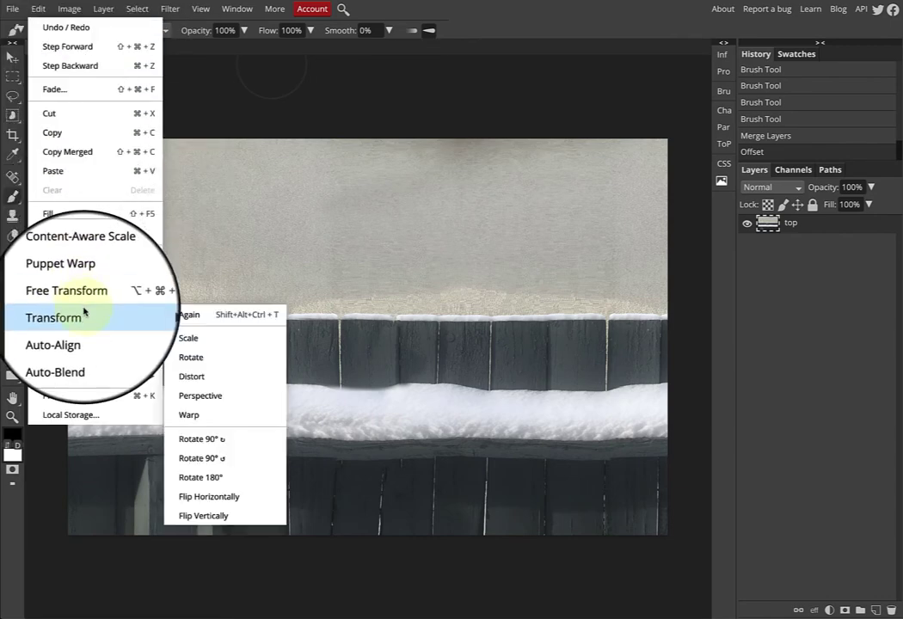
pyautogui.click(245, 517)
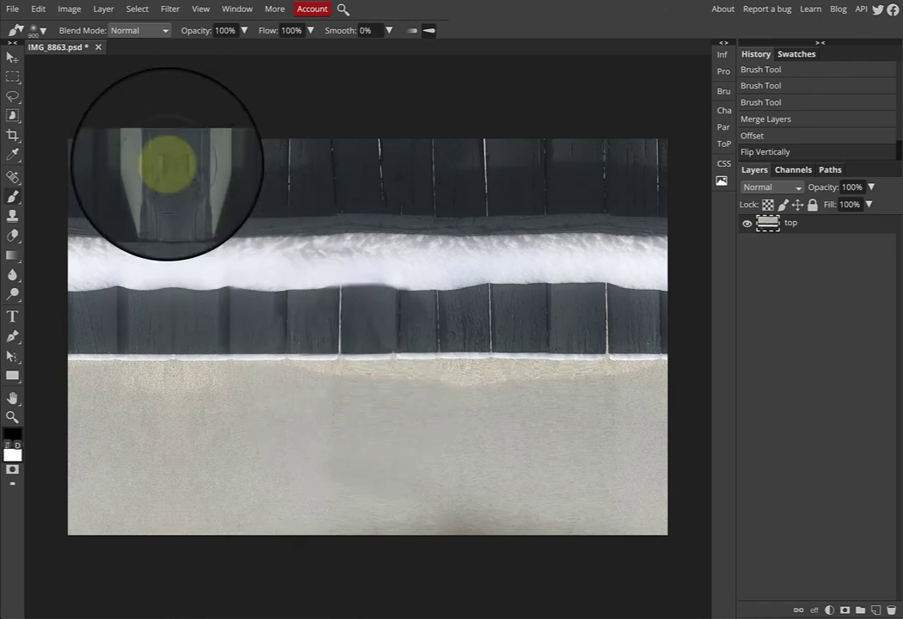
# Turn on Delete Cropped Pixels for the Crop tool, then return to the Move tool.
pyautogui.click(13, 135)
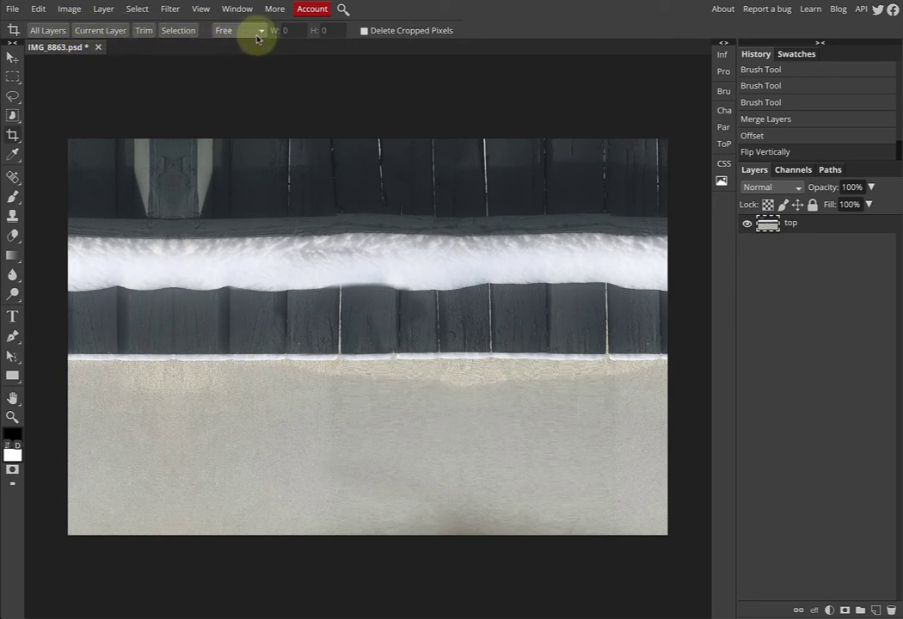
pyautogui.click(363, 31)
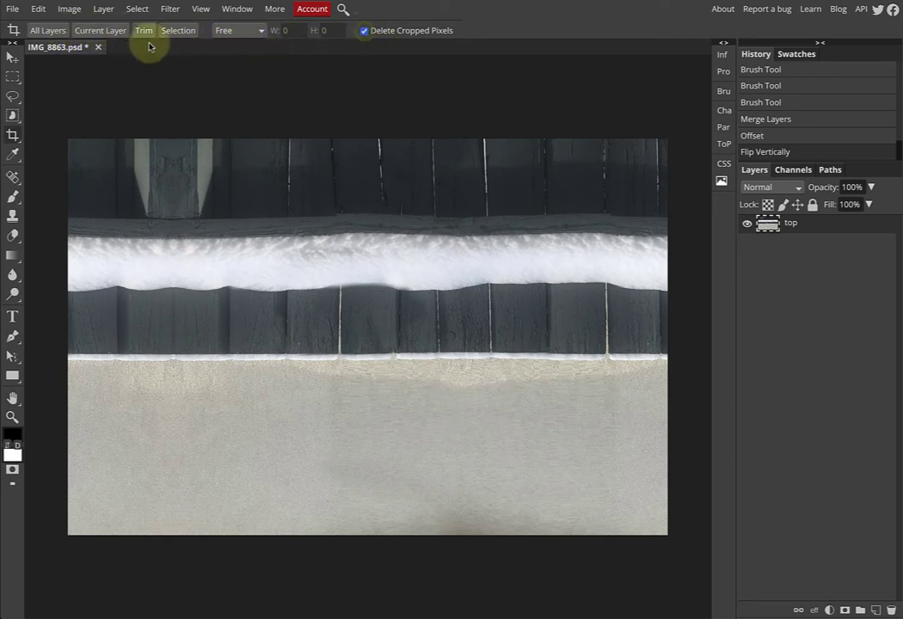
pyautogui.click(13, 58)
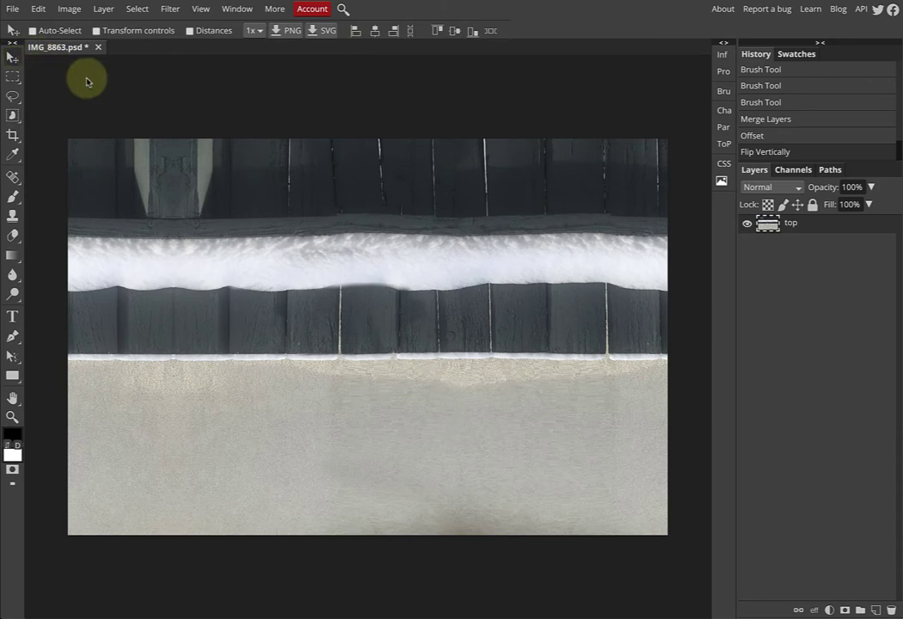
# In Image Size, set Width to 3842 px to match the height, making a 3842 × 3842 px square.
pyautogui.click(69, 9)
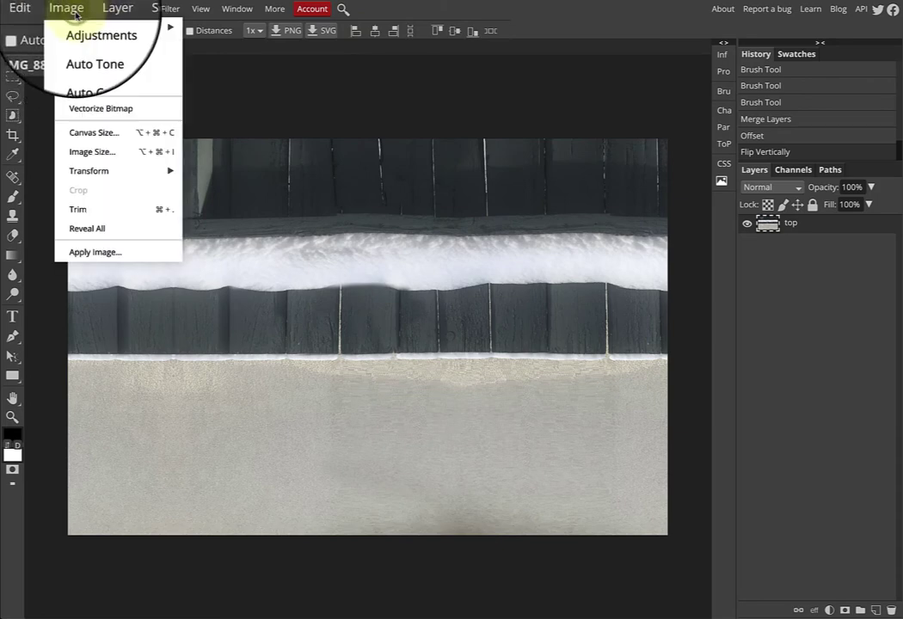
pyautogui.click(87, 152)
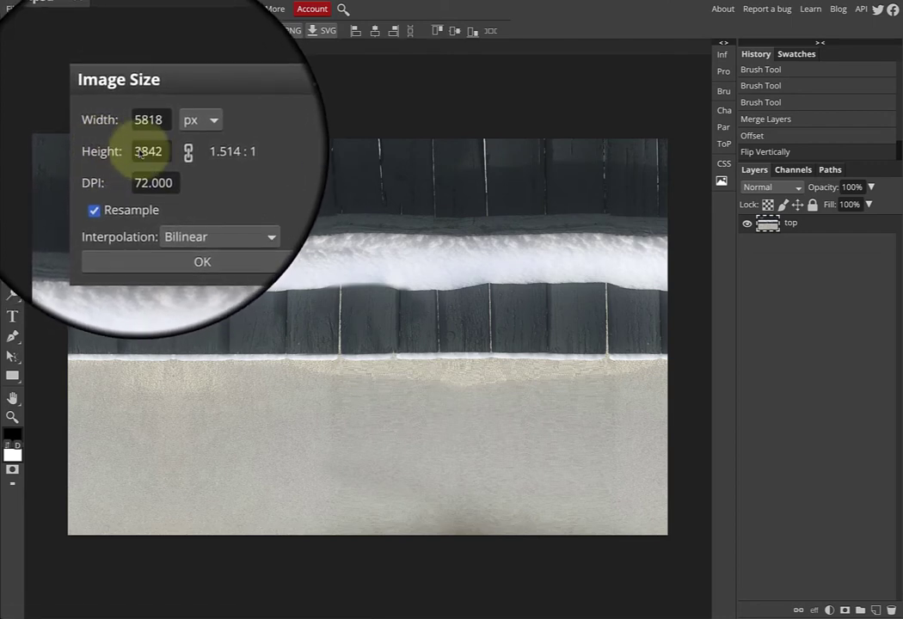
pyautogui.doubleClick(145, 128)
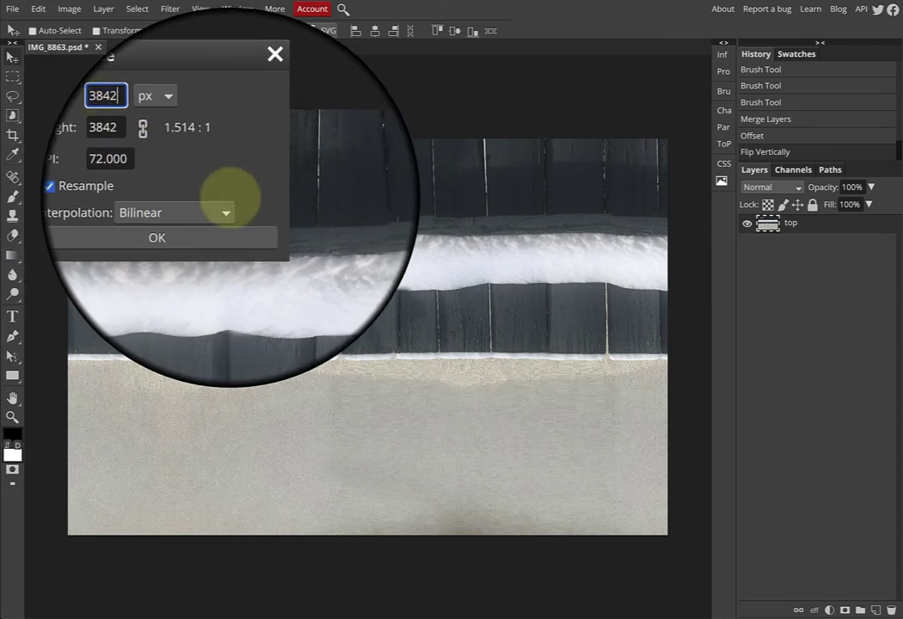
pyautogui.click(202, 232)
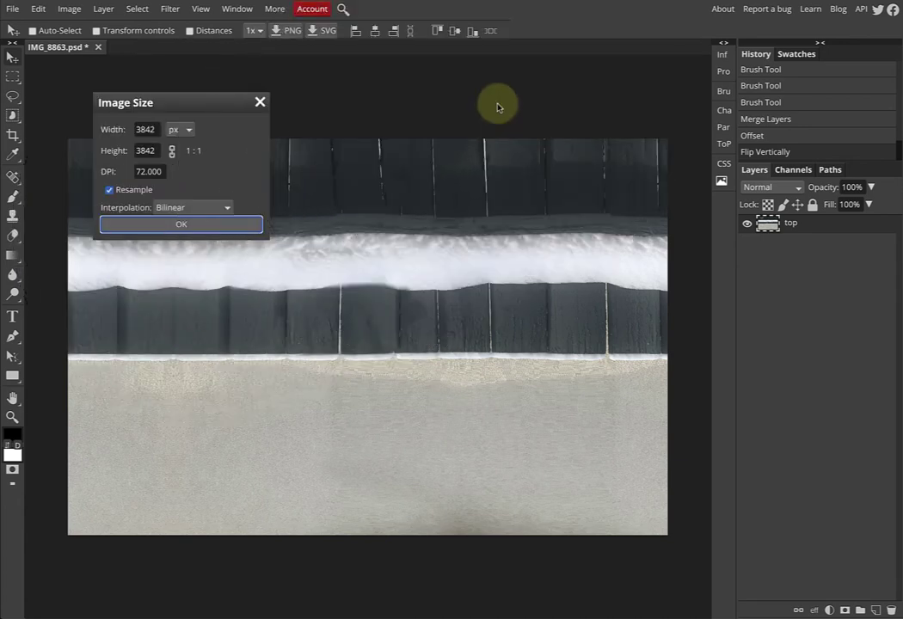
pyautogui.press('Return')
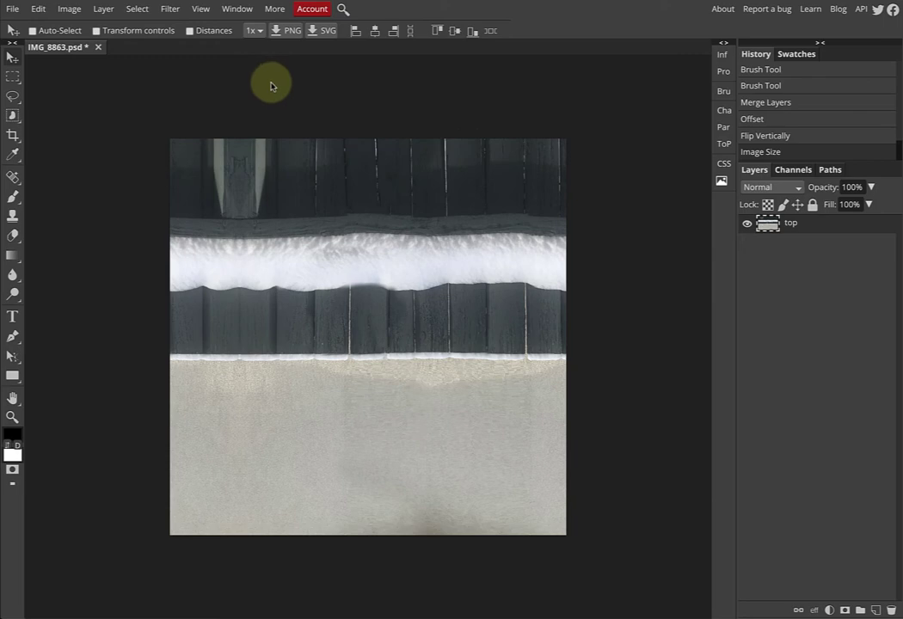
pyautogui.click(13, 136)
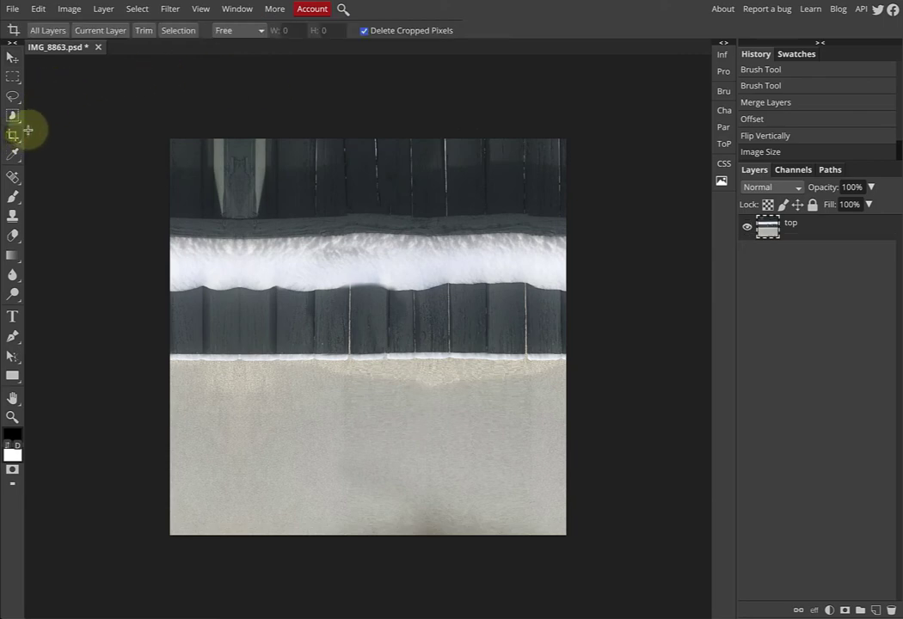
pyautogui.click(13, 59)
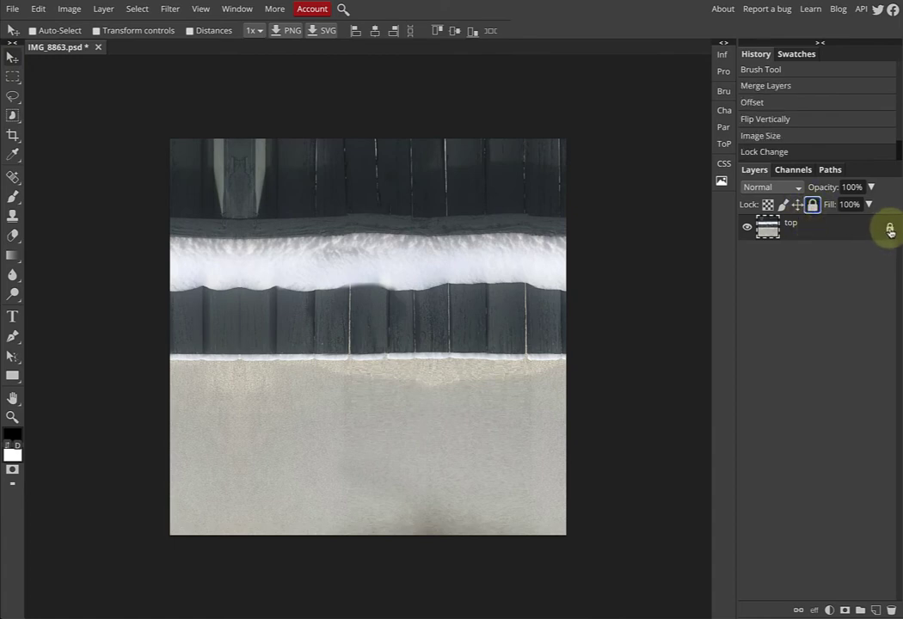
pyautogui.doubleClick(890, 233)
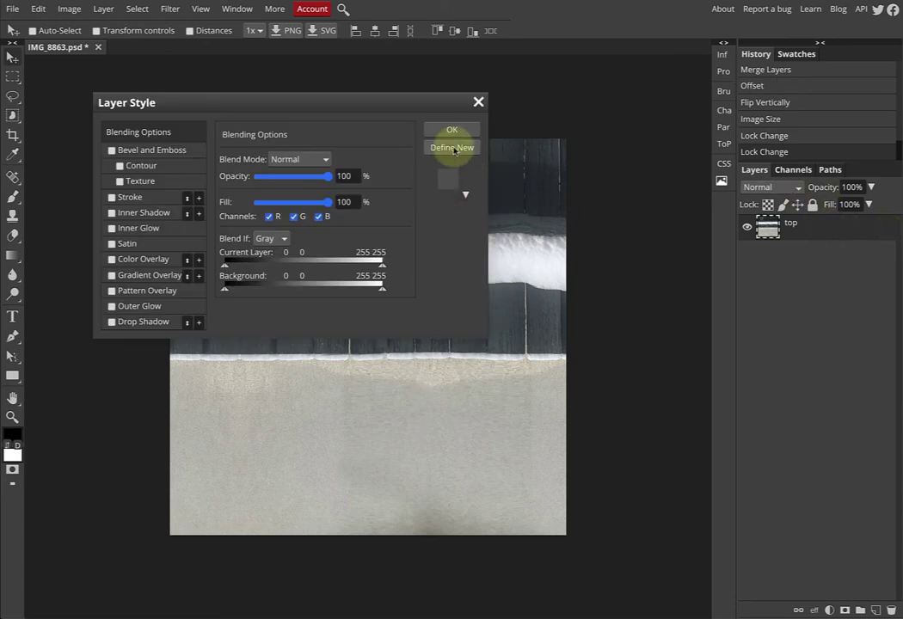
pyautogui.click(456, 129)
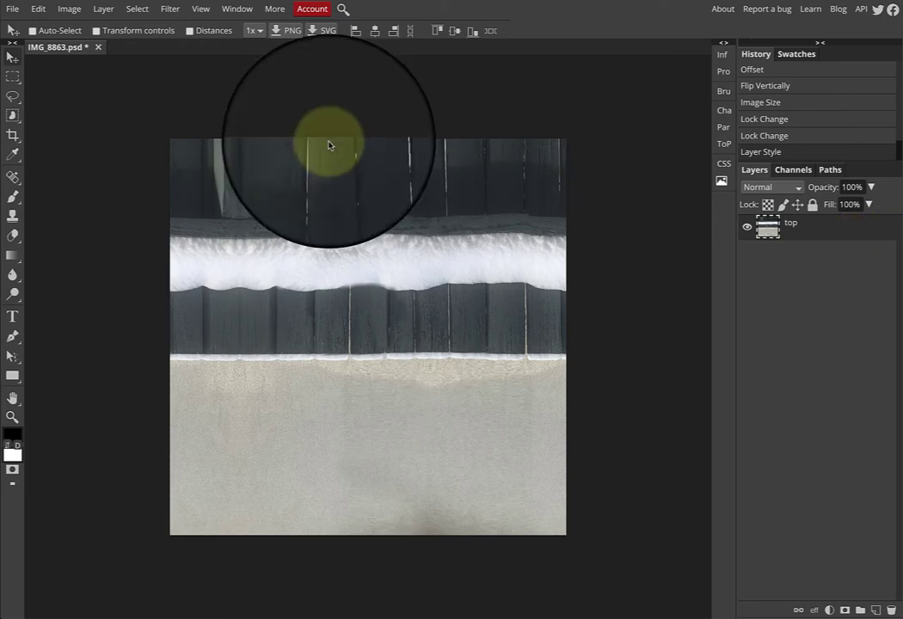
# Apply Polar Coordinates with Rect to Polar to wrap the fence into a ring.
pyautogui.click(176, 10)
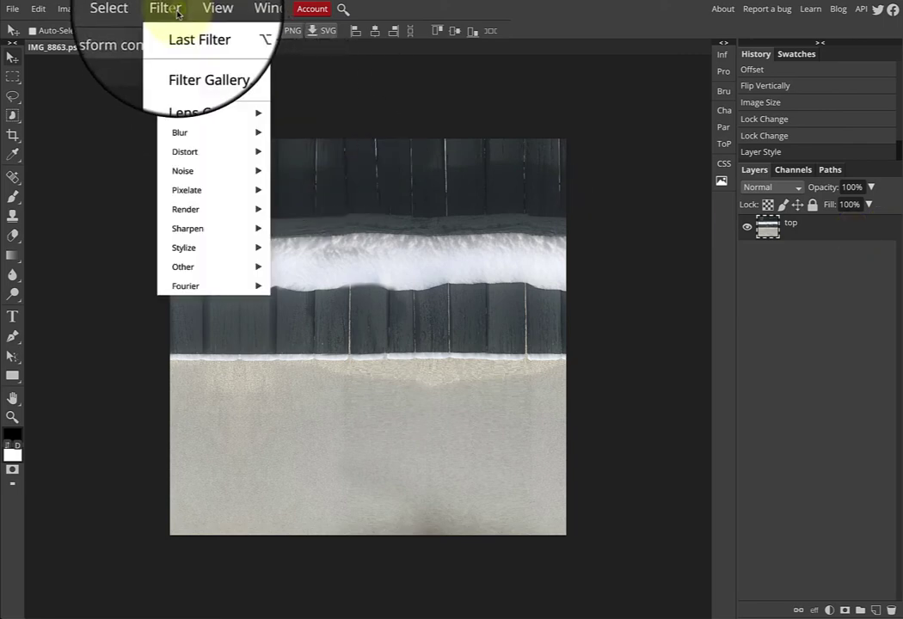
pyautogui.moveTo(217, 267)
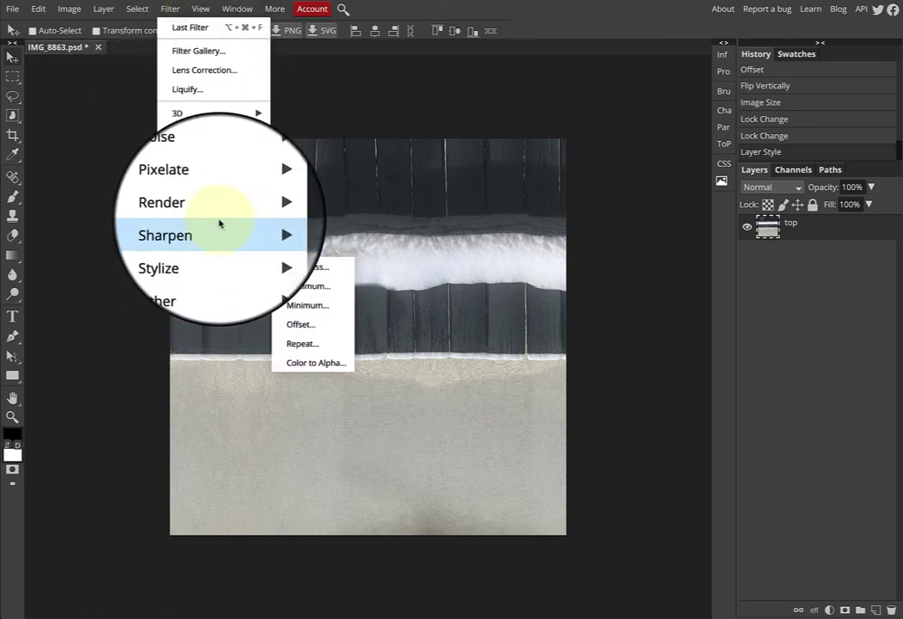
pyautogui.moveTo(217, 153)
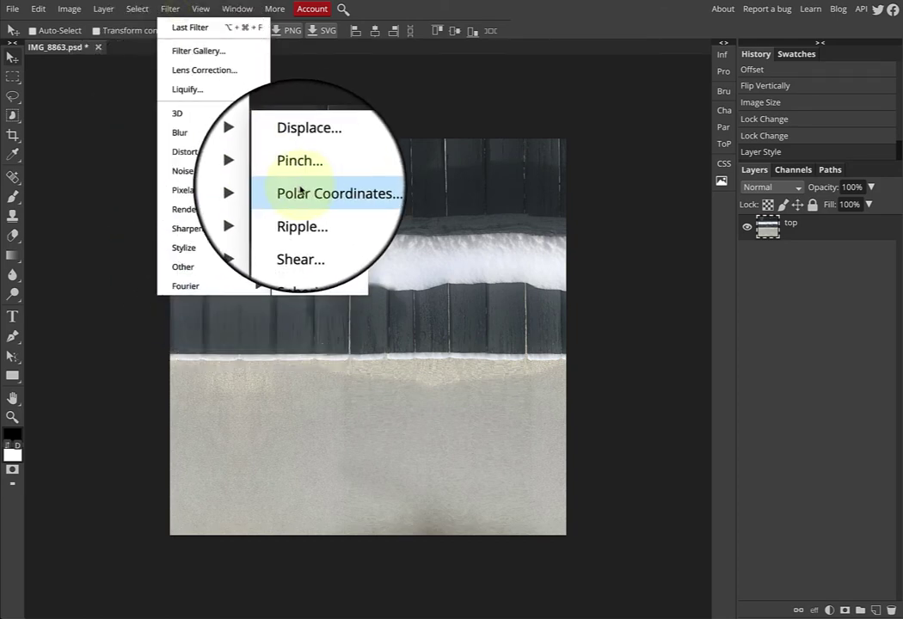
pyautogui.click(301, 191)
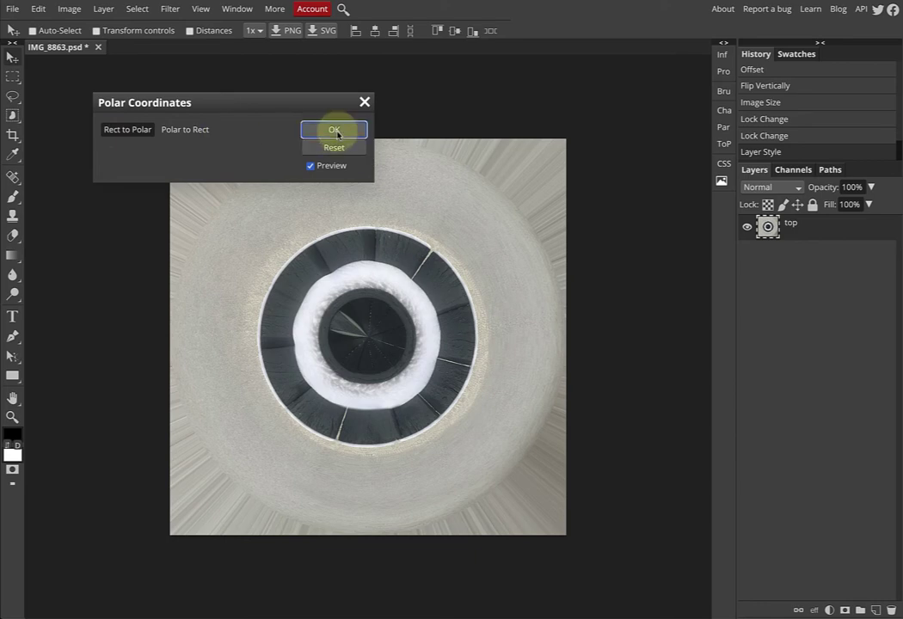
pyautogui.click(334, 131)
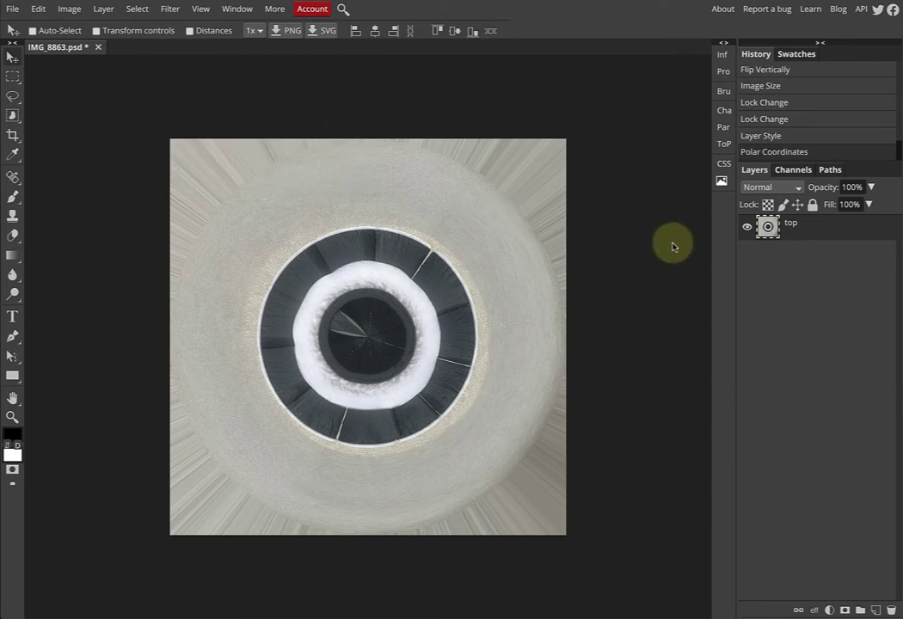
# Free-transform the ring layer to about 179% and centre it on the square canvas.
pyautogui.click(38, 9)
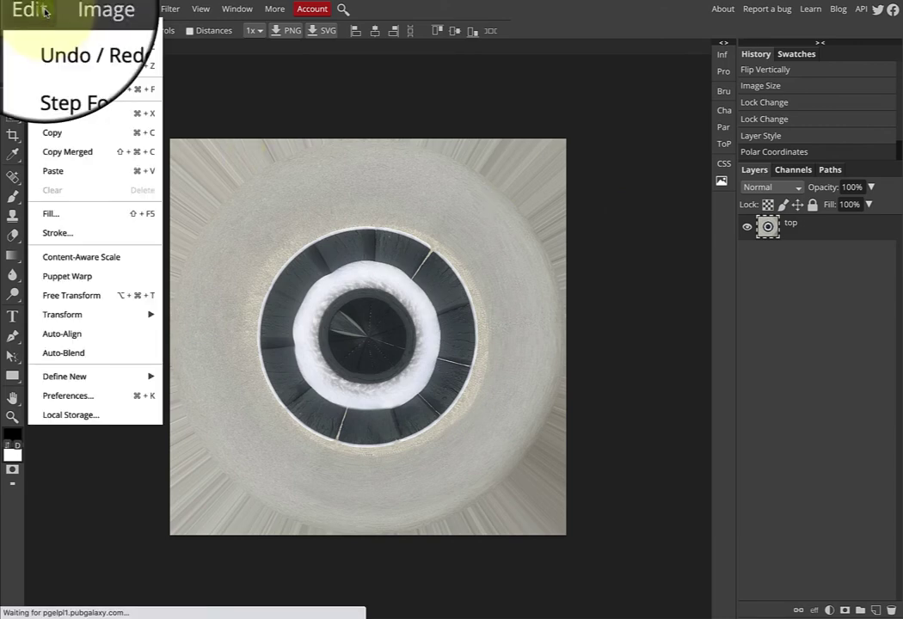
pyautogui.moveTo(92, 317)
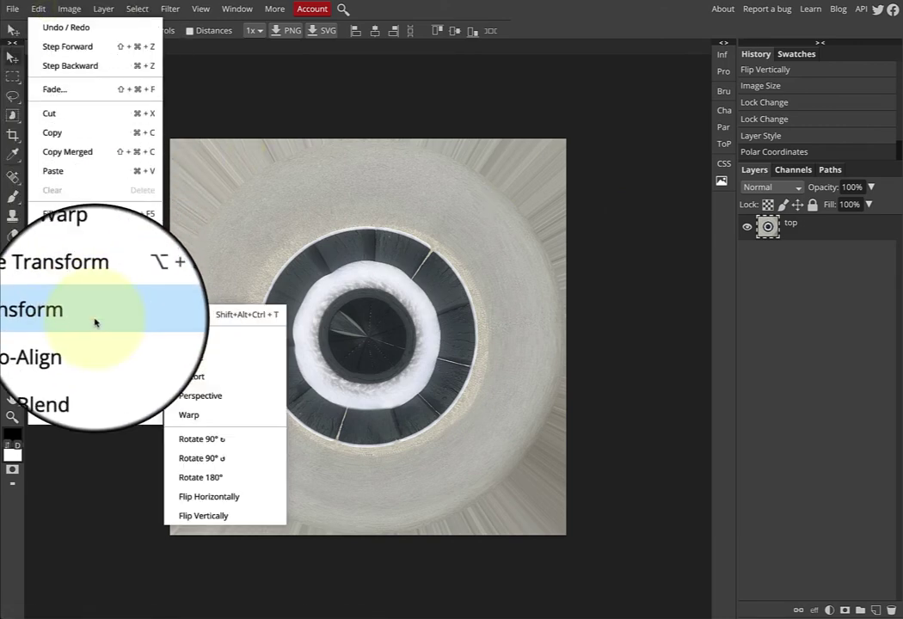
pyautogui.click(204, 339)
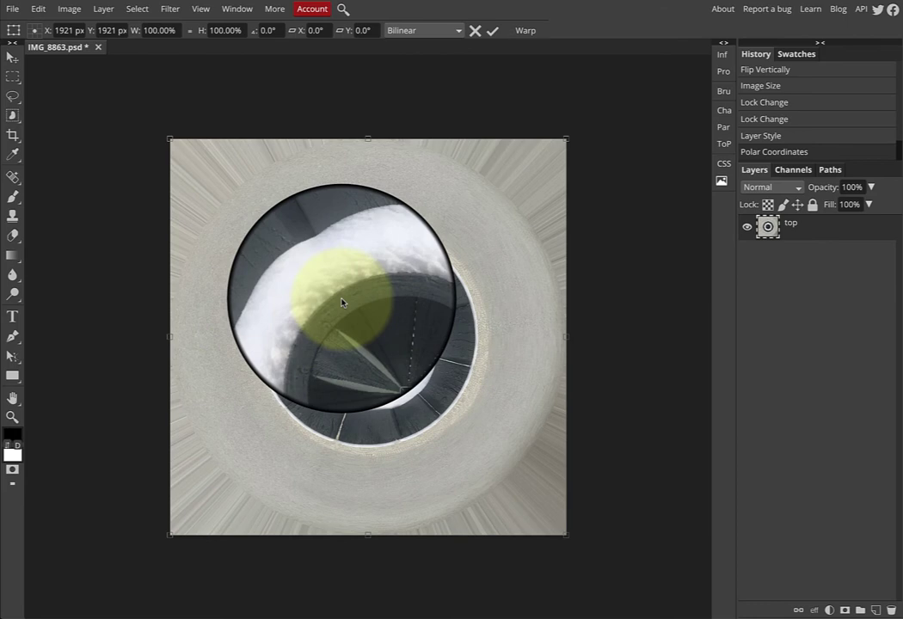
pyautogui.scroll(-5, 341, 303)
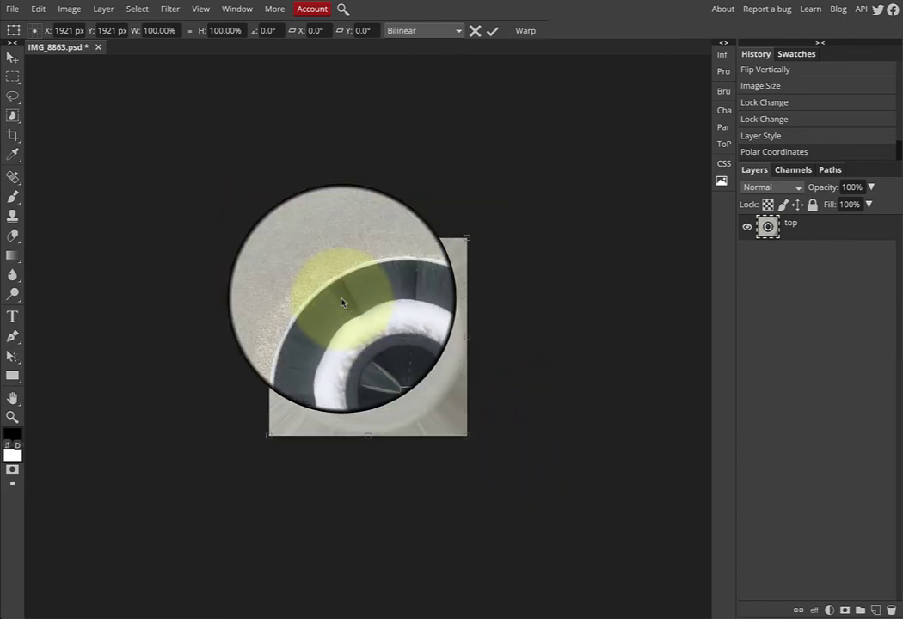
pyautogui.scroll(-2, 341, 303)
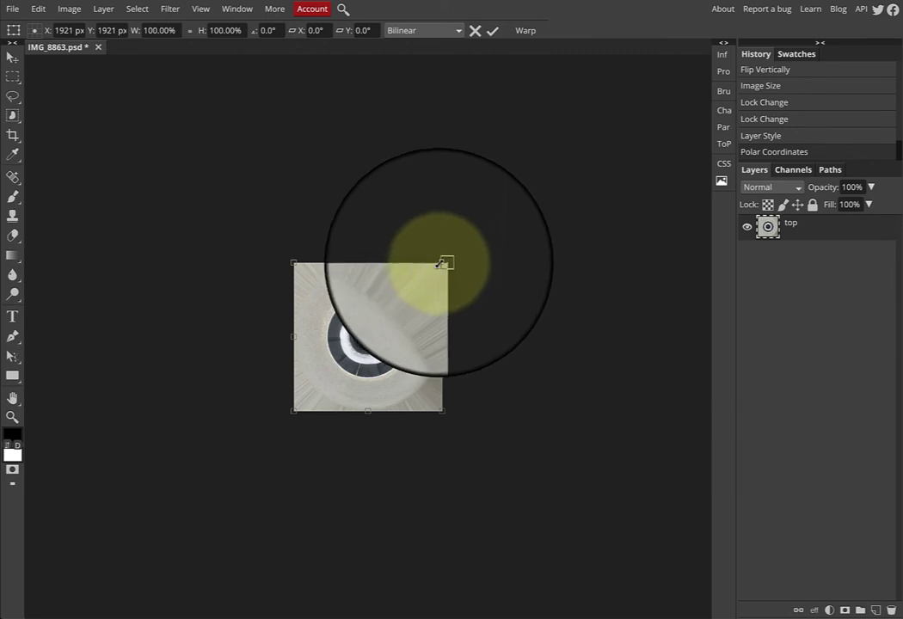
pyautogui.moveTo(443, 260); pyautogui.dragTo(512, 192)
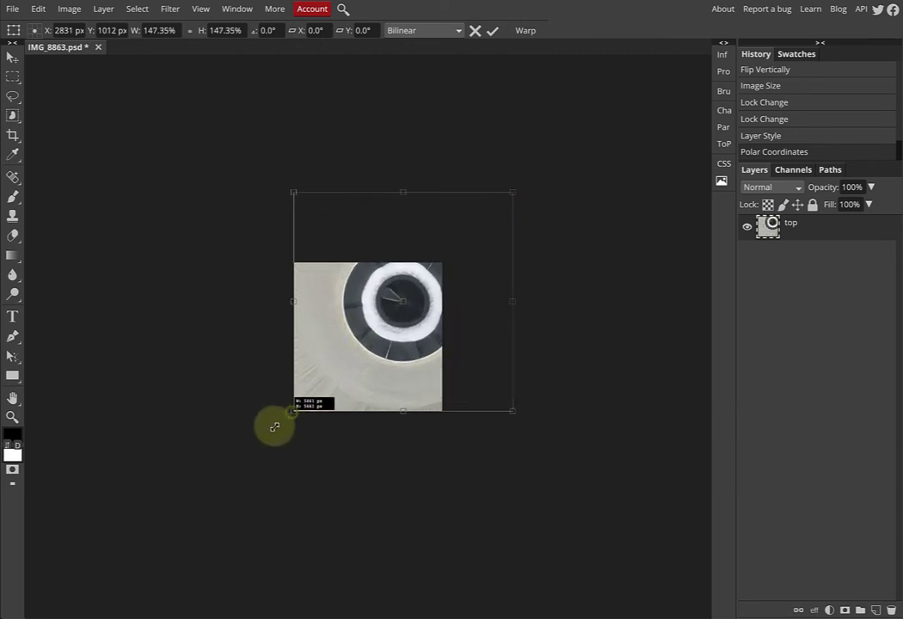
pyautogui.moveTo(275, 427)
pyautogui.mouseDown()
pyautogui.moveTo(244, 448)
pyautogui.moveTo(266, 438)
pyautogui.mouseUp()
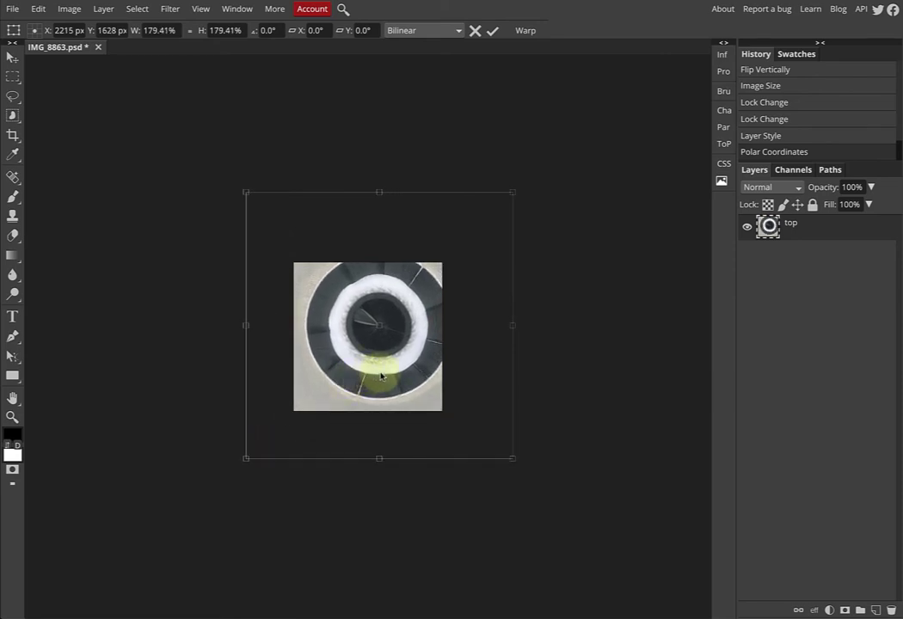
pyautogui.moveTo(381, 376); pyautogui.dragTo(371, 387)
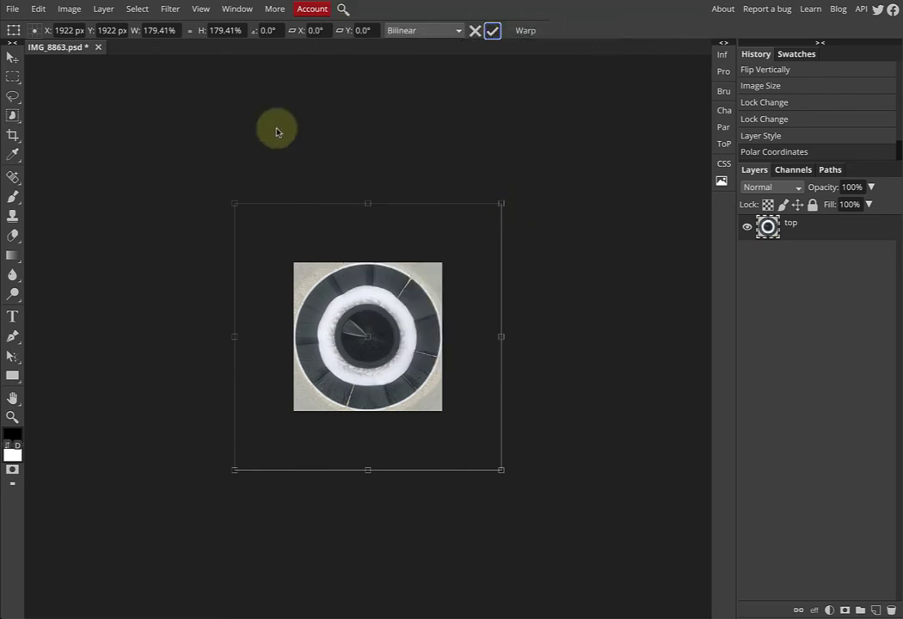
pyautogui.press('Return')
pyautogui.click(205, 10)
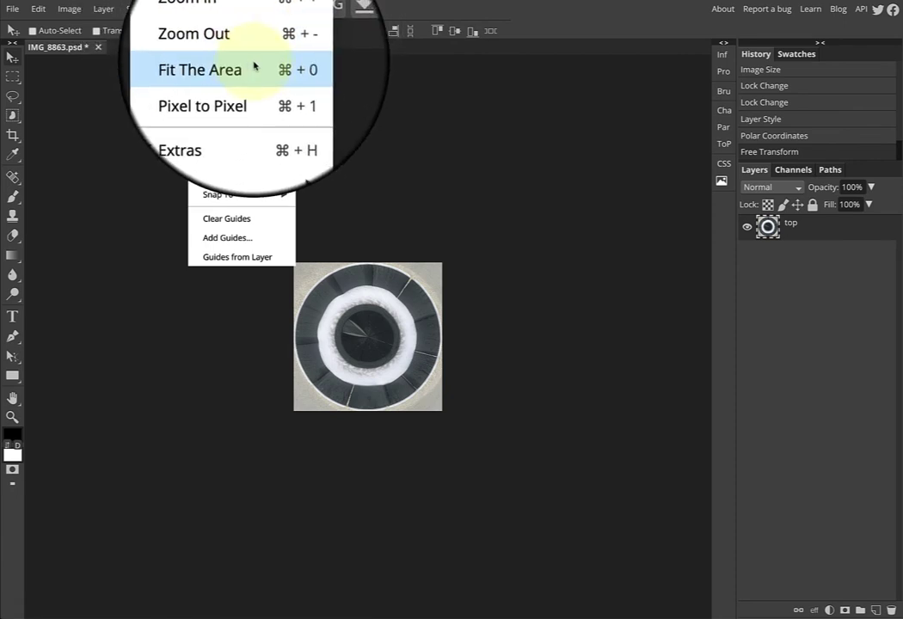
# Fit the image to the window and add a Curves adjustment layer.
pyautogui.click(399, 19)
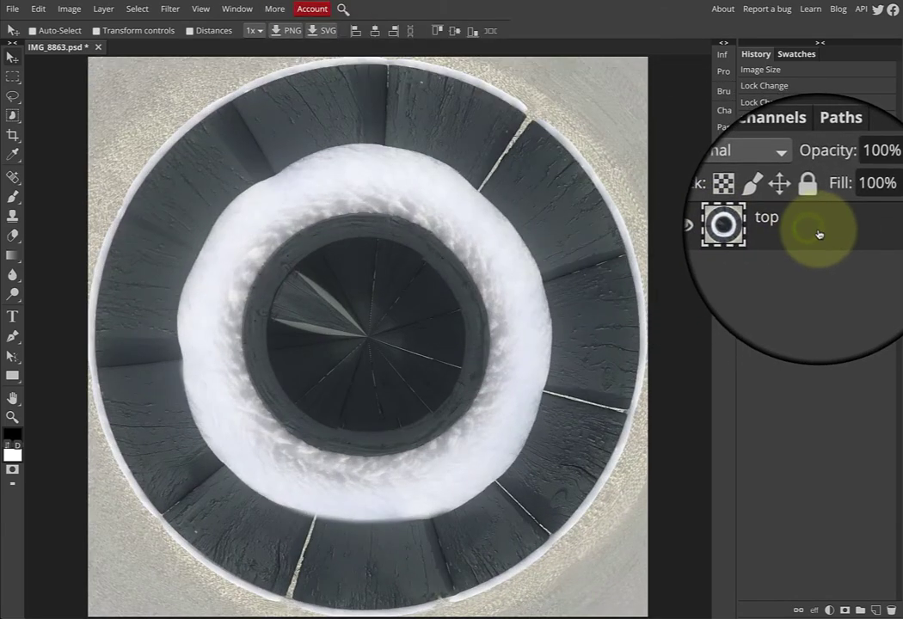
pyautogui.click(830, 613)
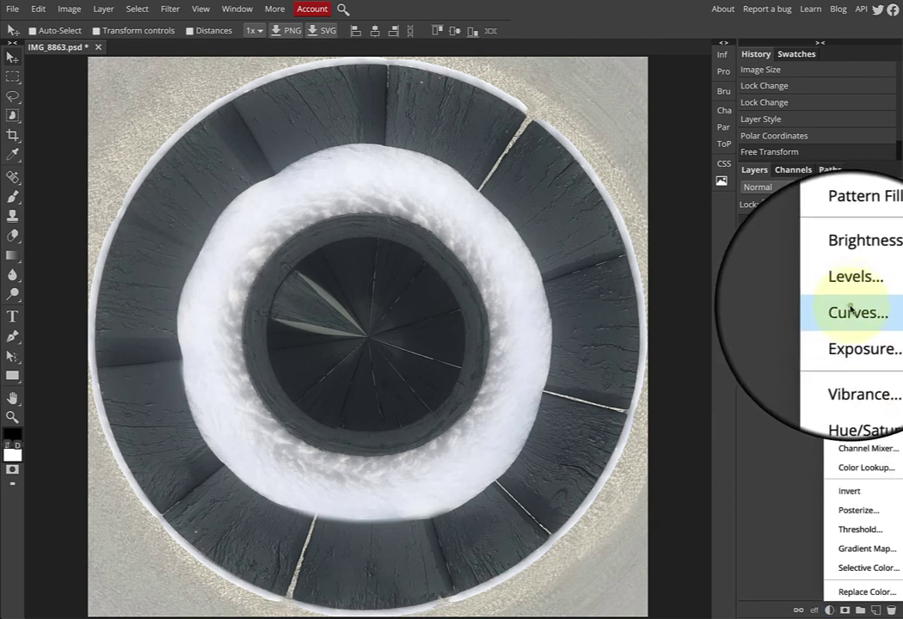
pyautogui.click(852, 306)
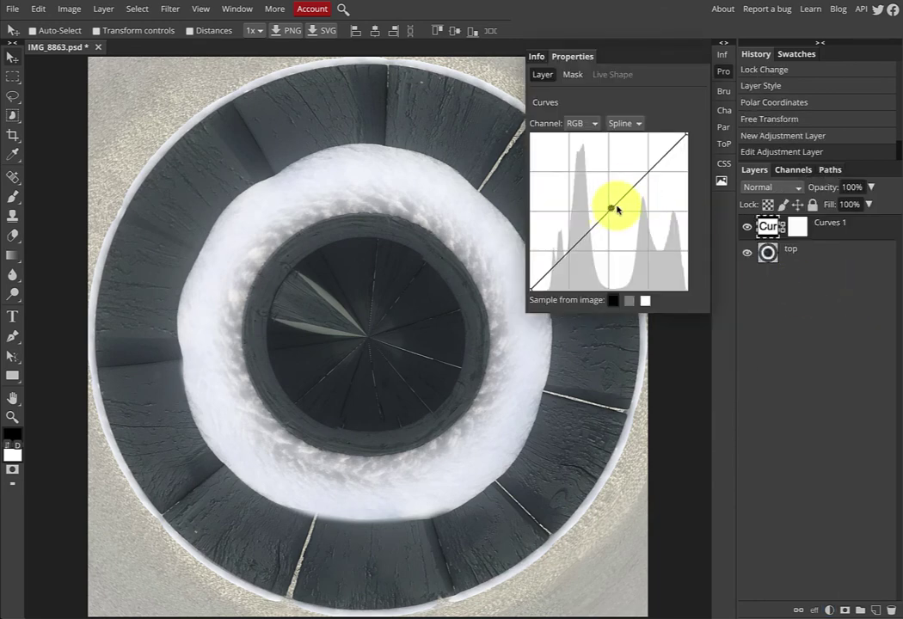
# Shape an S-curve that deepens shadows and lifts highlights, toggling it to compare.
pyautogui.click(647, 169)
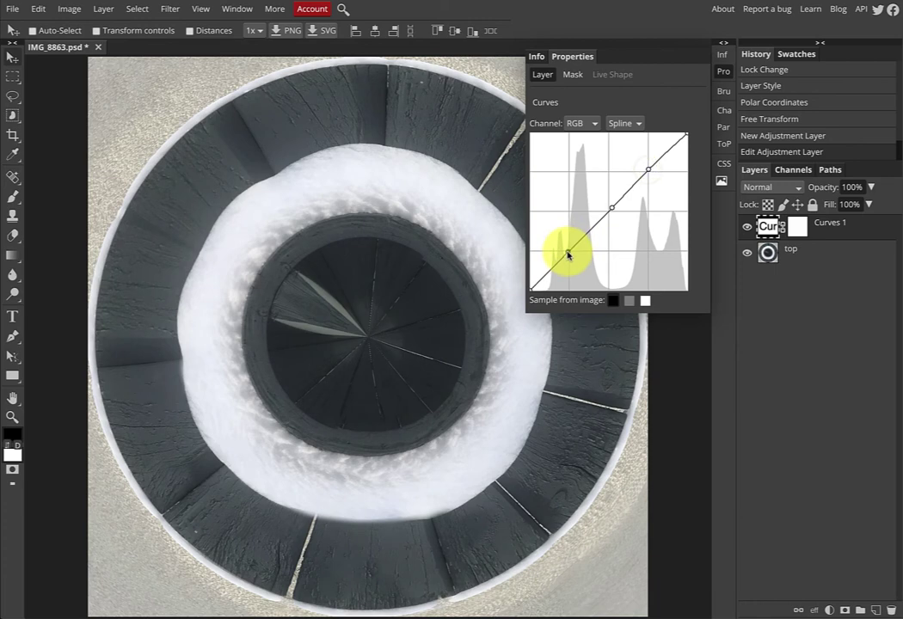
pyautogui.moveTo(568, 253); pyautogui.dragTo(573, 267)
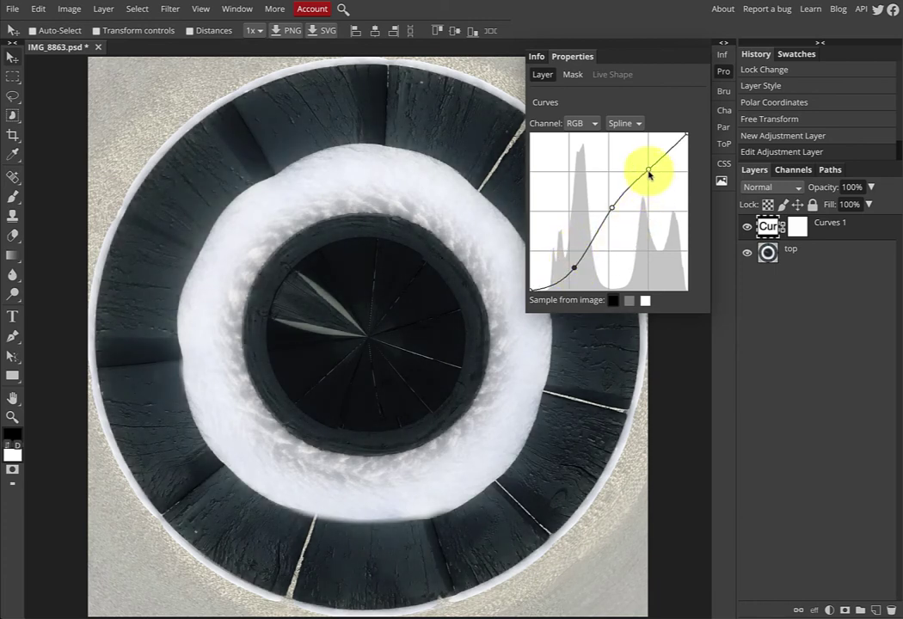
pyautogui.moveTo(649, 172); pyautogui.dragTo(651, 169)
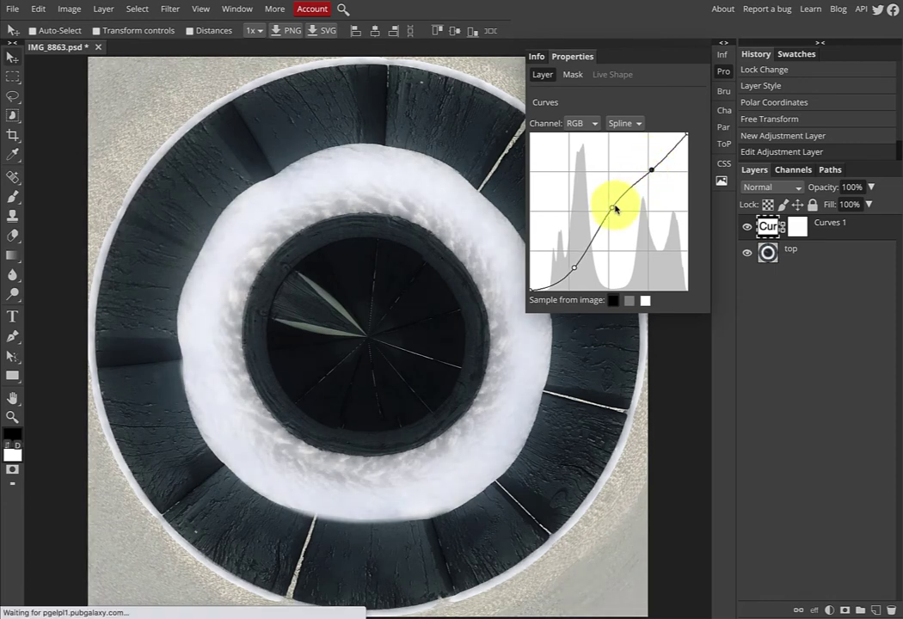
pyautogui.moveTo(613, 208)
pyautogui.mouseDown()
pyautogui.moveTo(605, 205)
pyautogui.moveTo(611, 211)
pyautogui.mouseUp()
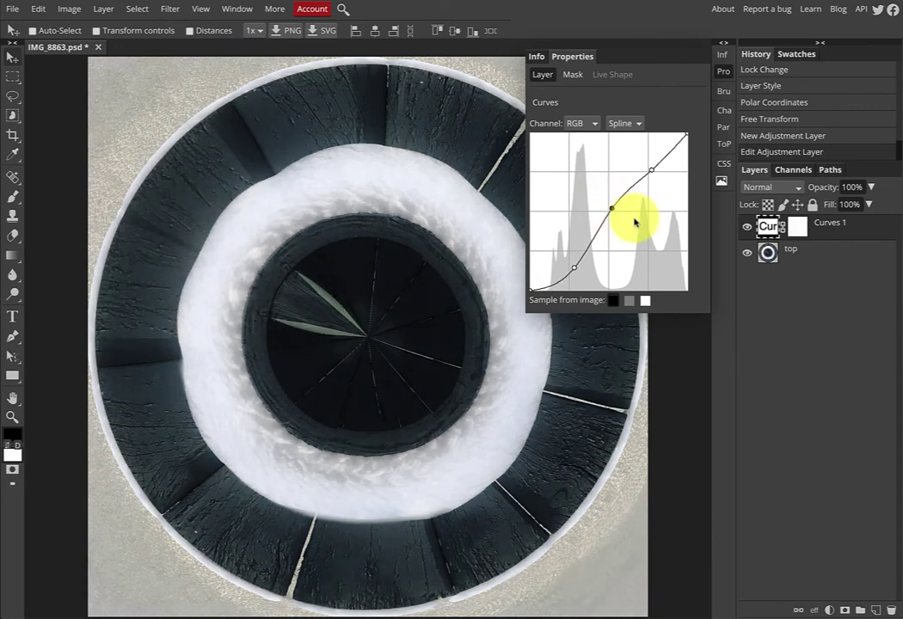
pyautogui.click(747, 227)
pyautogui.click(746, 227)
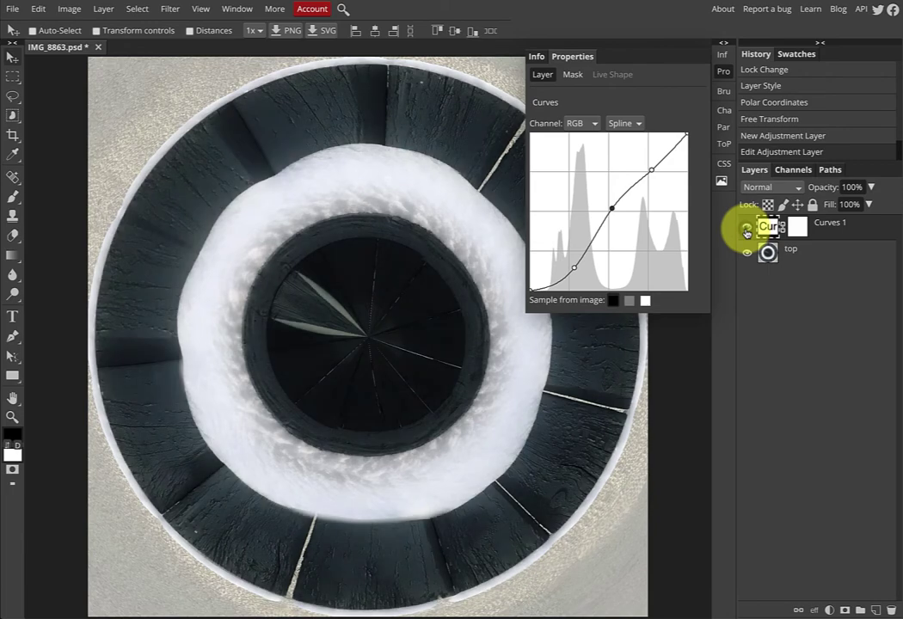
pyautogui.click(746, 227)
pyautogui.click(747, 228)
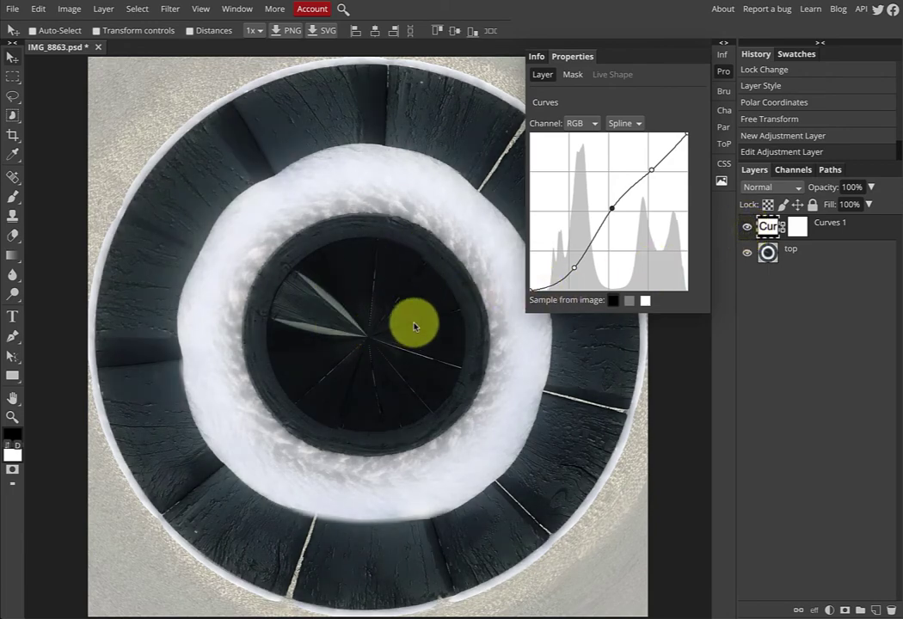
# Paint black at 48% brush opacity on the Curves 1 mask over the image centre.
pyautogui.click(798, 227)
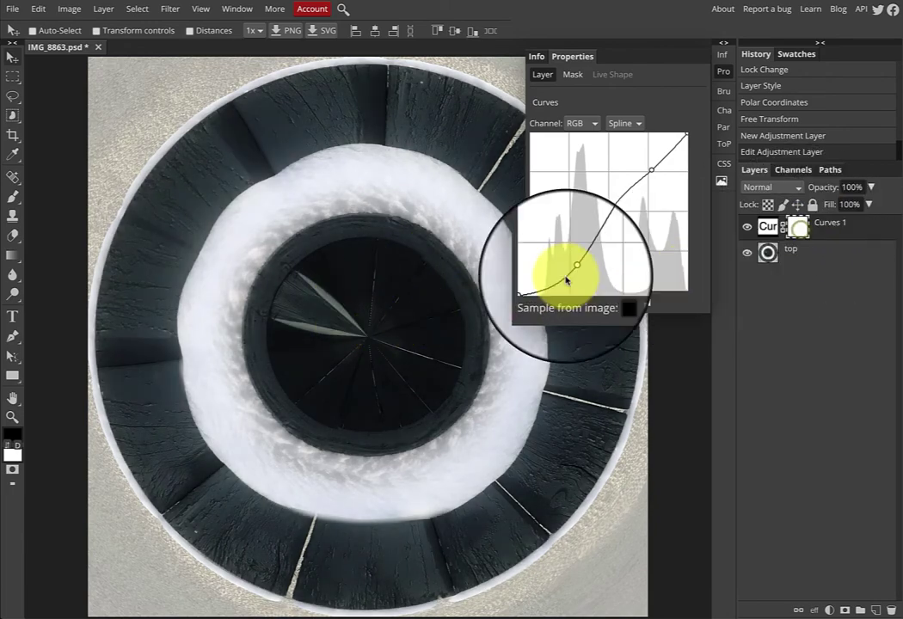
pyautogui.click(12, 203)
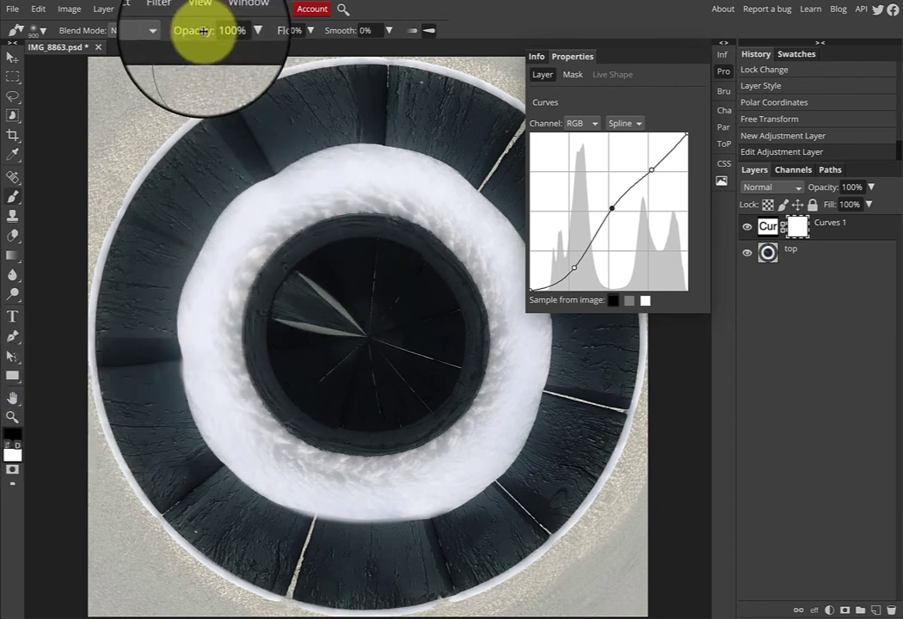
pyautogui.click(244, 32)
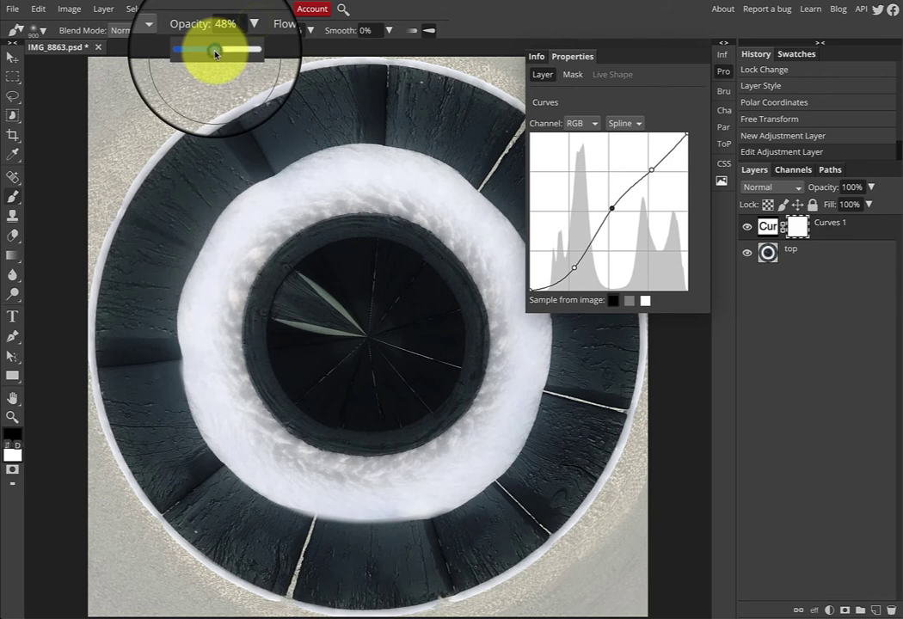
pyautogui.click(456, 33)
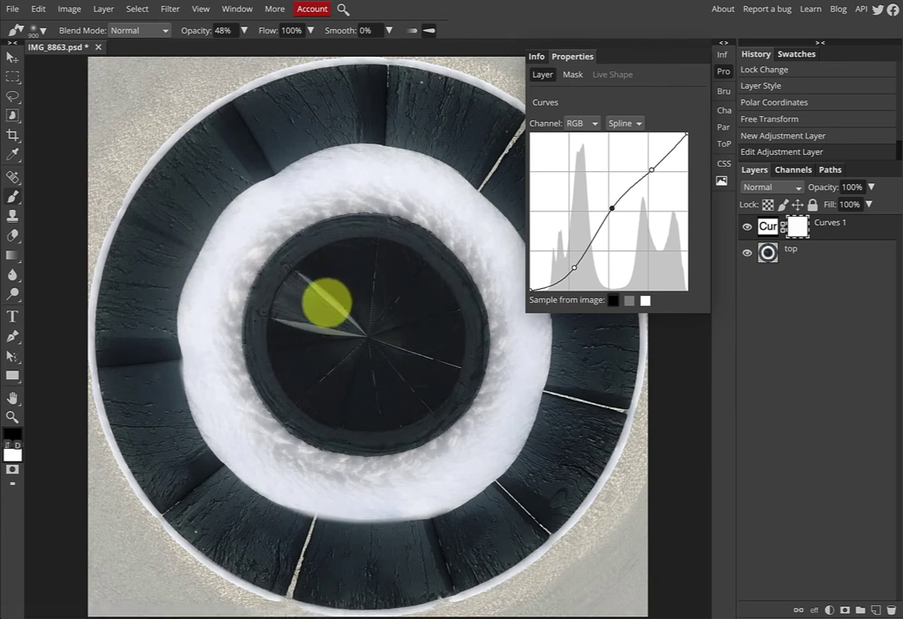
pyautogui.click(397, 336)
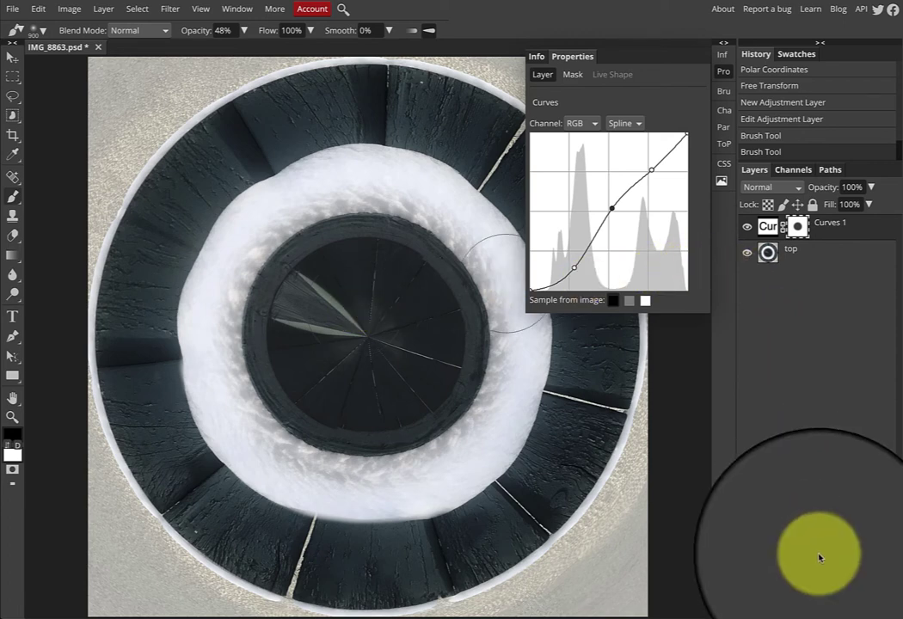
# Add a Black & White adjustment layer set to Luminosity blend mode.
pyautogui.click(829, 611)
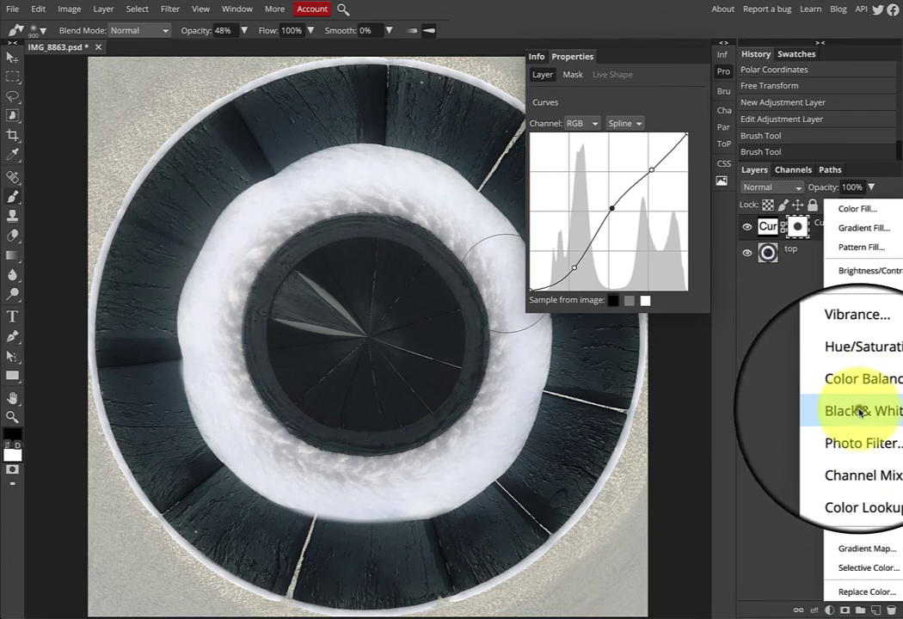
pyautogui.click(860, 409)
pyautogui.click(768, 190)
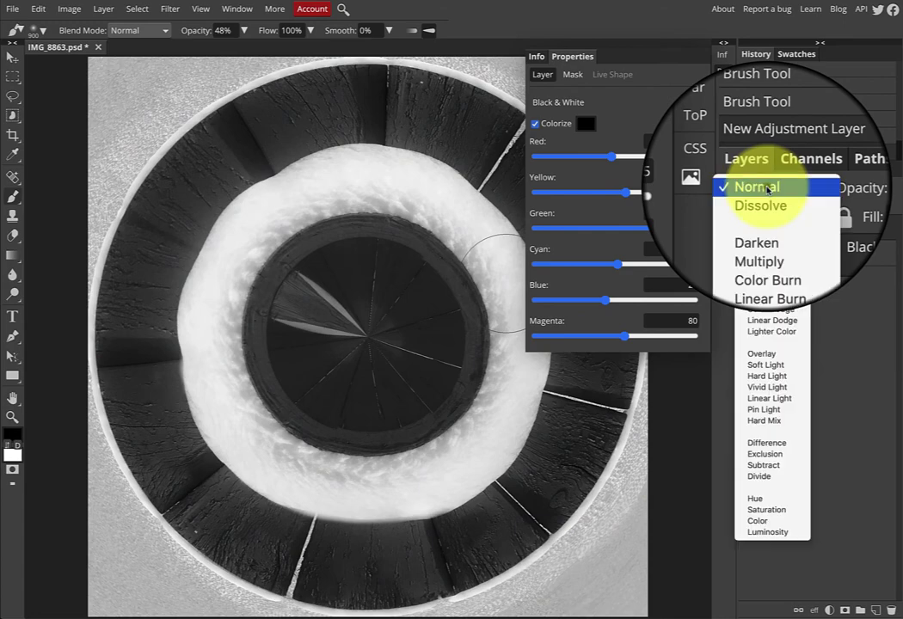
pyautogui.click(768, 190)
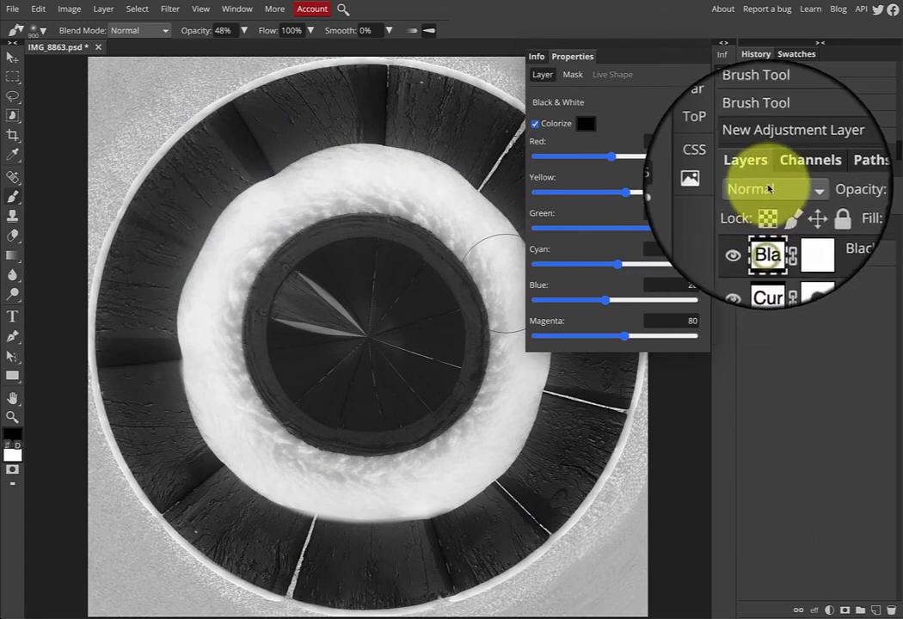
pyautogui.click(768, 187)
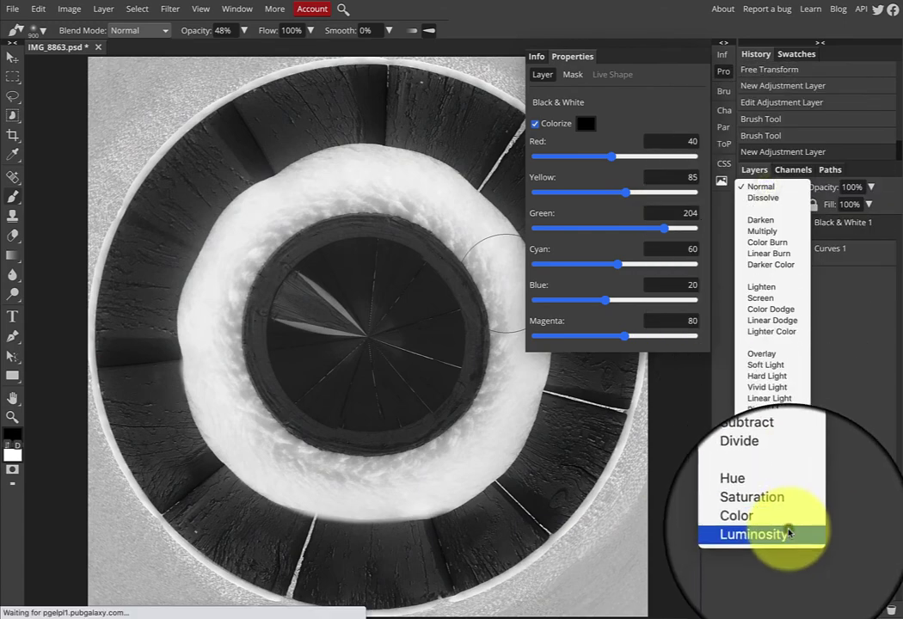
pyautogui.click(788, 533)
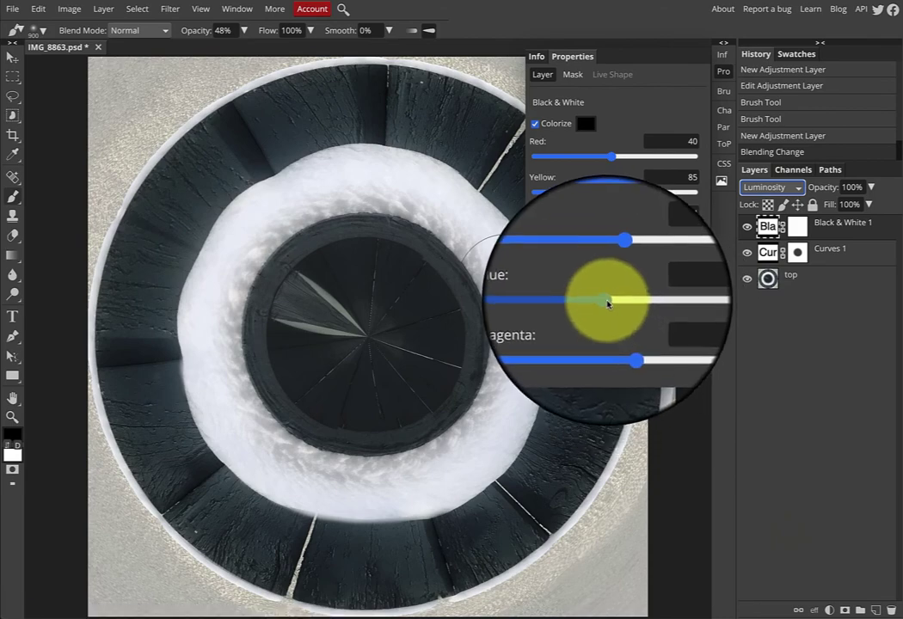
# Tune the Blue, Cyan, Green, Yellow, Red and Magenta sliders, ending at Cyan 123, Blue 153, Magenta 113.
pyautogui.moveTo(607, 302); pyautogui.dragTo(638, 302)
pyautogui.moveTo(617, 263); pyautogui.dragTo(640, 263)
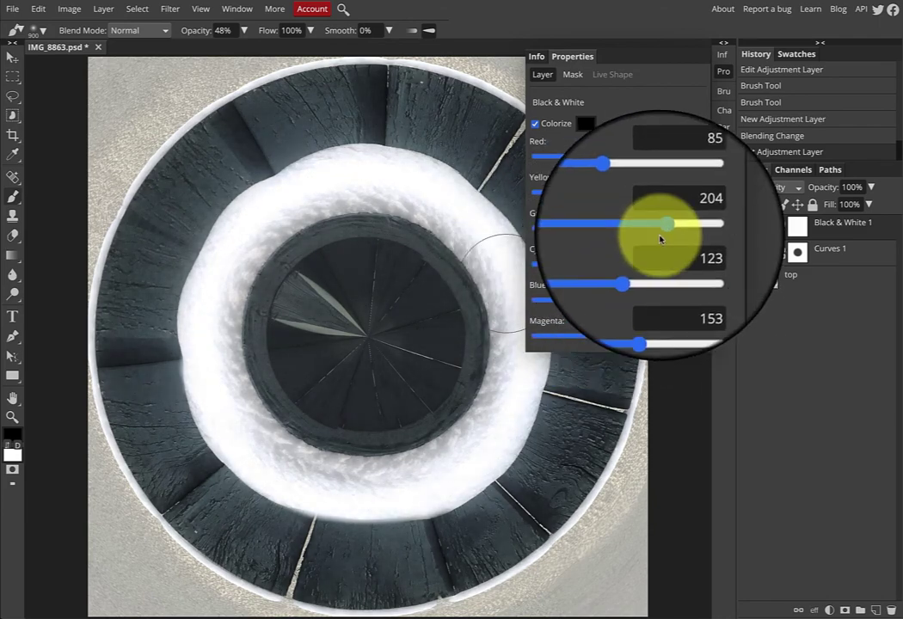
pyautogui.moveTo(667, 228); pyautogui.dragTo(605, 242)
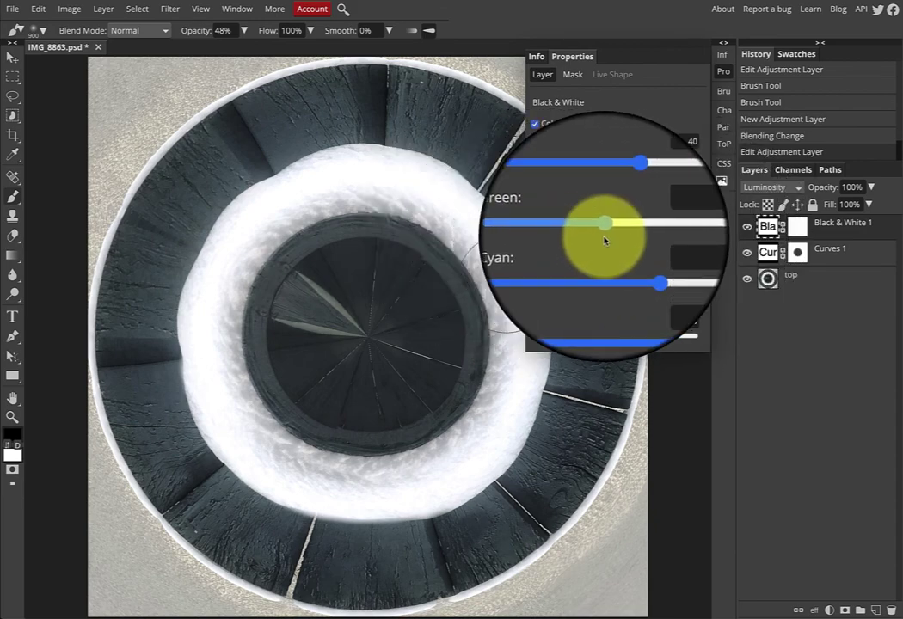
pyautogui.moveTo(628, 202)
pyautogui.mouseDown()
pyautogui.moveTo(576, 200)
pyautogui.moveTo(684, 196)
pyautogui.moveTo(563, 197)
pyautogui.moveTo(679, 204)
pyautogui.moveTo(600, 198)
pyautogui.moveTo(633, 201)
pyautogui.moveTo(616, 198)
pyautogui.mouseUp()
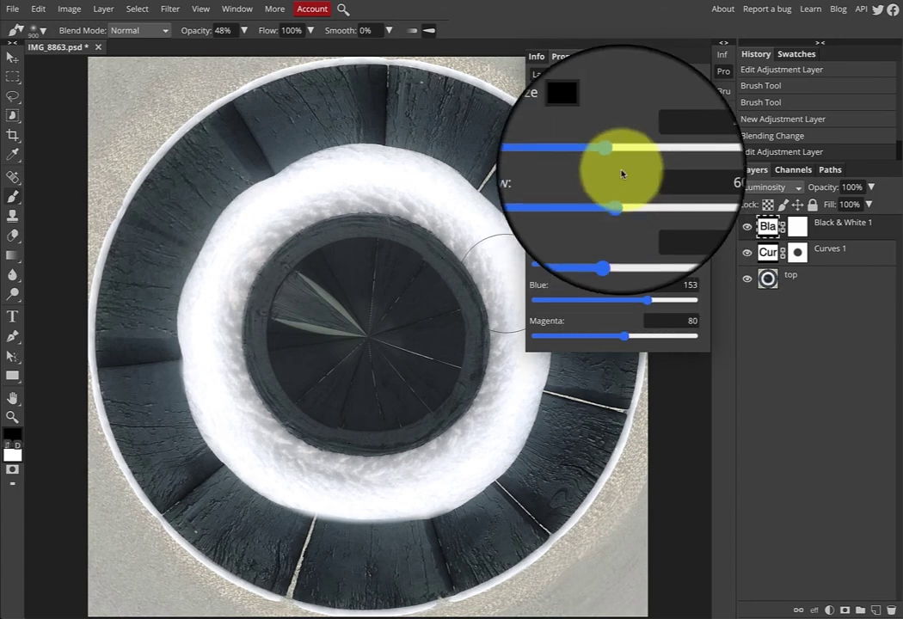
pyautogui.moveTo(614, 160)
pyautogui.mouseDown()
pyautogui.moveTo(671, 160)
pyautogui.moveTo(593, 161)
pyautogui.moveTo(681, 162)
pyautogui.moveTo(563, 156)
pyautogui.moveTo(661, 168)
pyautogui.moveTo(614, 168)
pyautogui.moveTo(631, 165)
pyautogui.mouseUp()
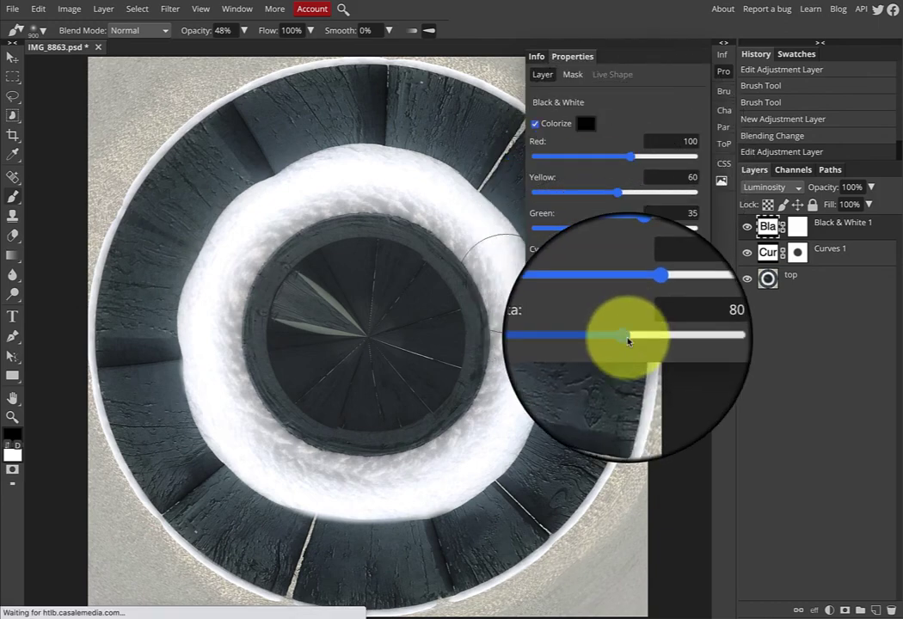
pyautogui.moveTo(613, 340); pyautogui.dragTo(634, 341)
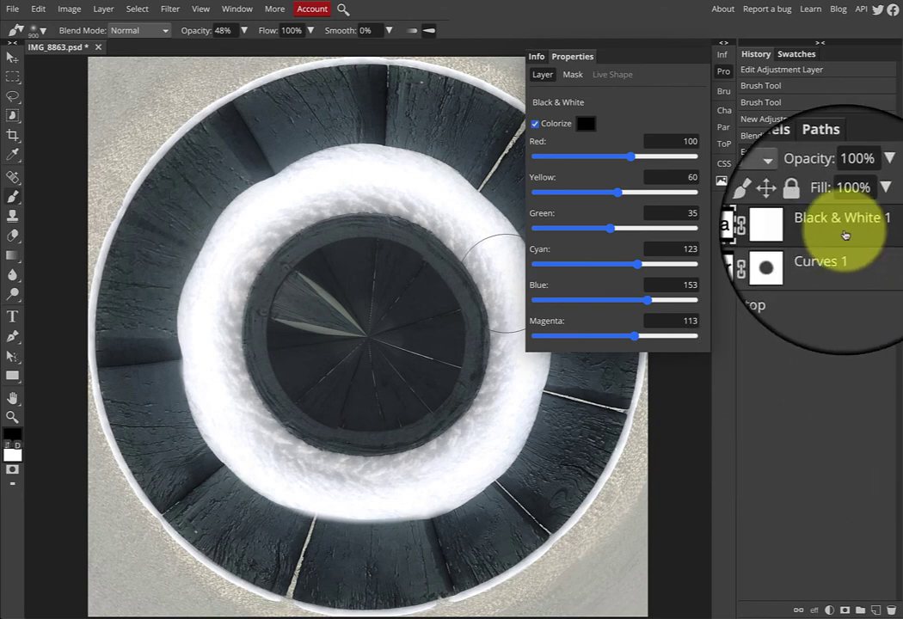
# Flatten all layers into Background, then confirm its Layer Style dialog.
pyautogui.rightClick(822, 235)
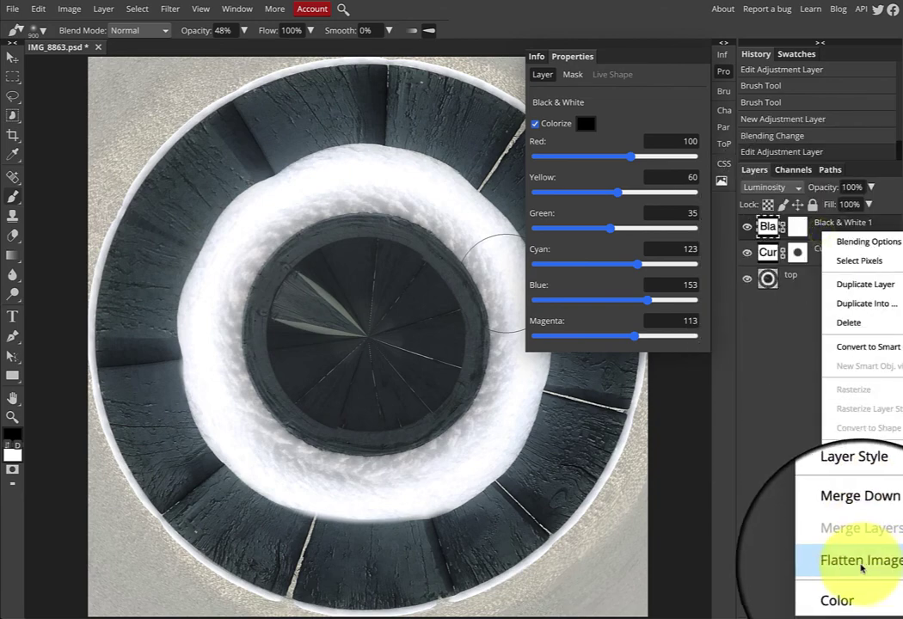
pyautogui.click(852, 540)
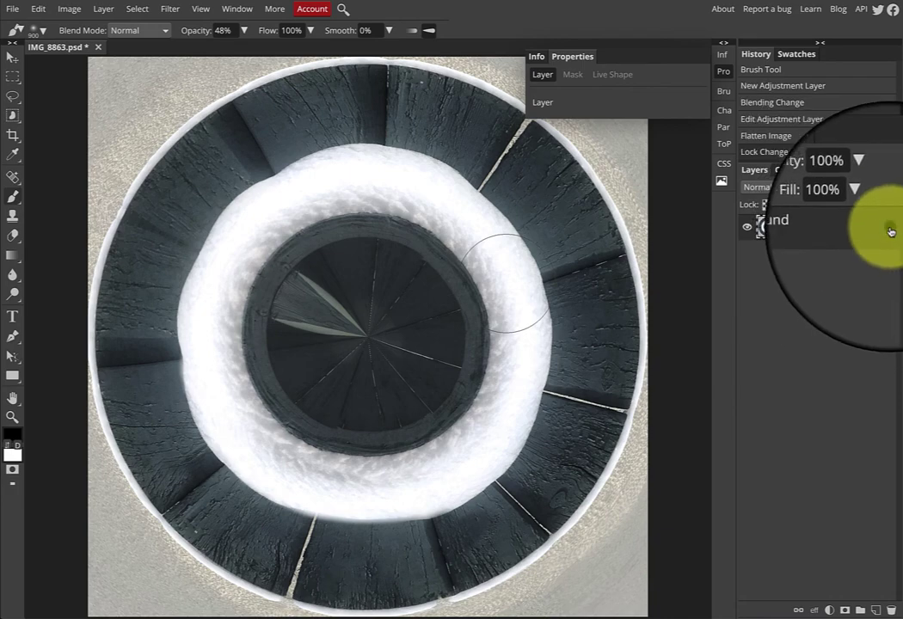
pyautogui.doubleClick(890, 232)
pyautogui.click(456, 99)
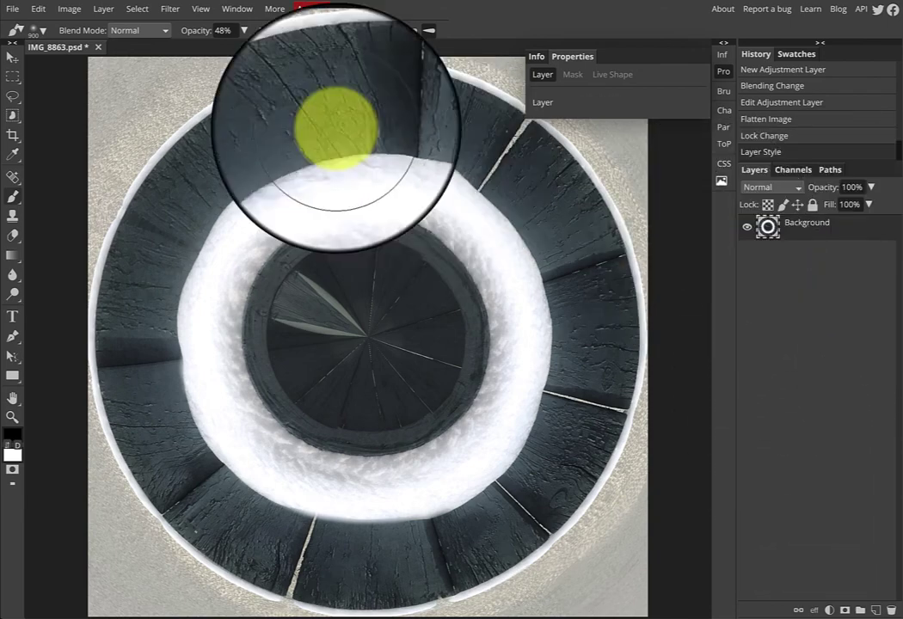
# Duplicate the Background layer as Background copy.
pyautogui.click(110, 13)
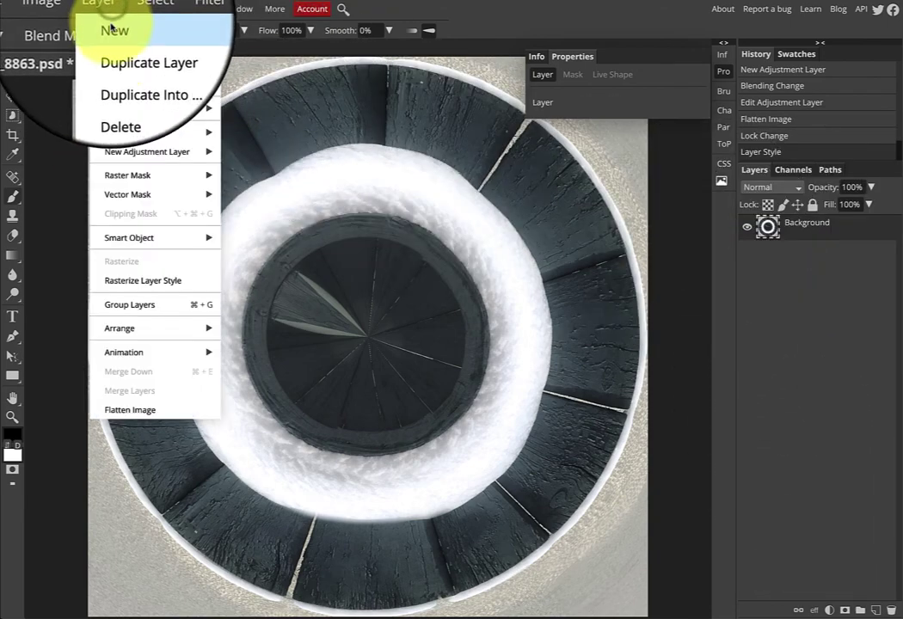
pyautogui.moveTo(178, 32)
pyautogui.click(241, 62)
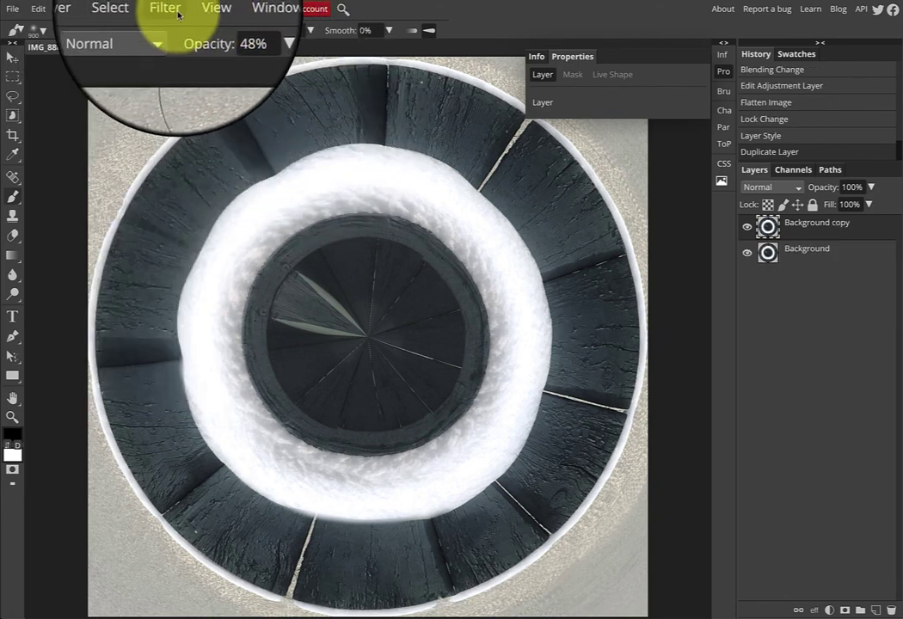
# Apply a High Pass filter with about 5.5 px radius to the copy.
pyautogui.click(169, 9)
pyautogui.moveTo(234, 267)
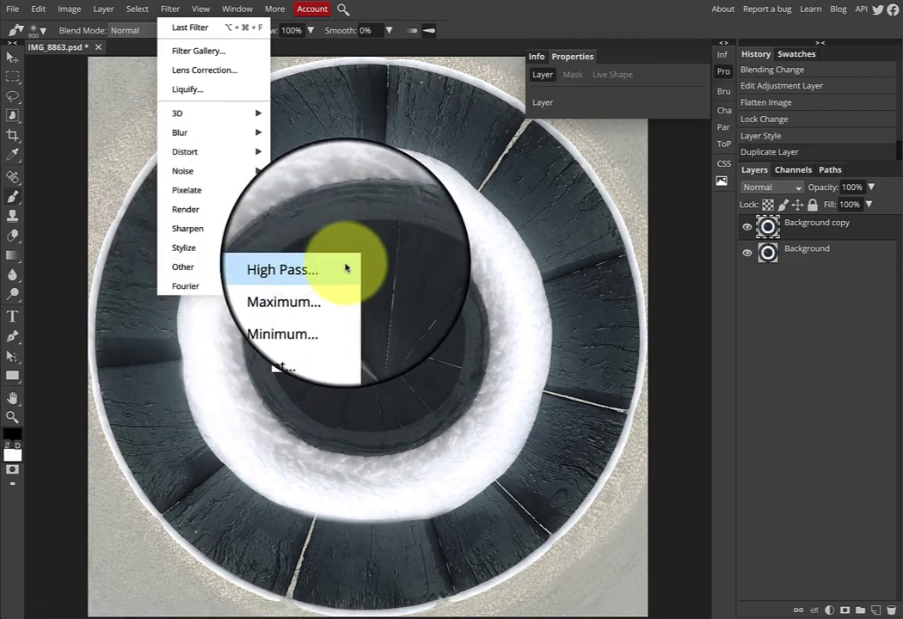
pyautogui.press('Return')
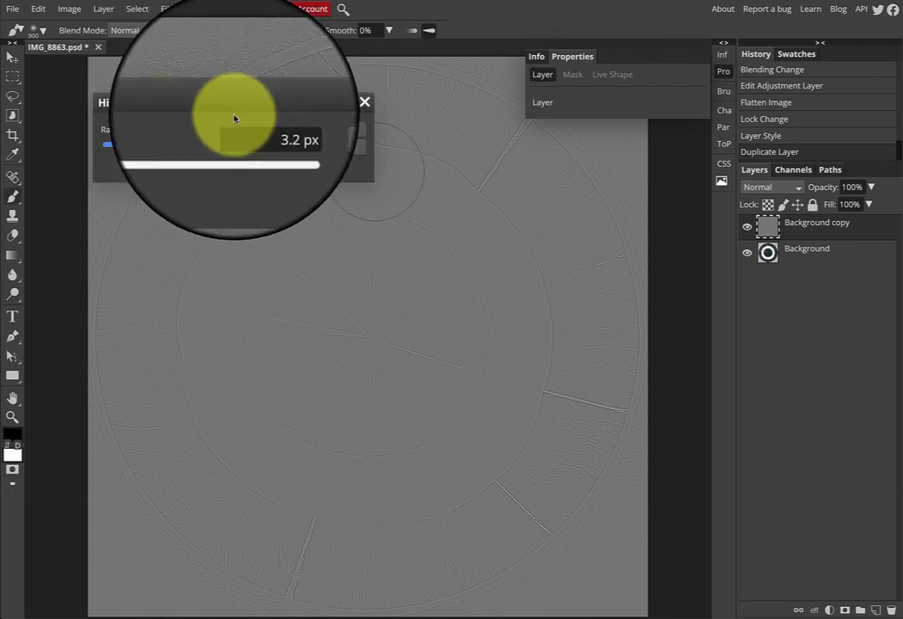
pyautogui.moveTo(234, 129); pyautogui.dragTo(218, 151)
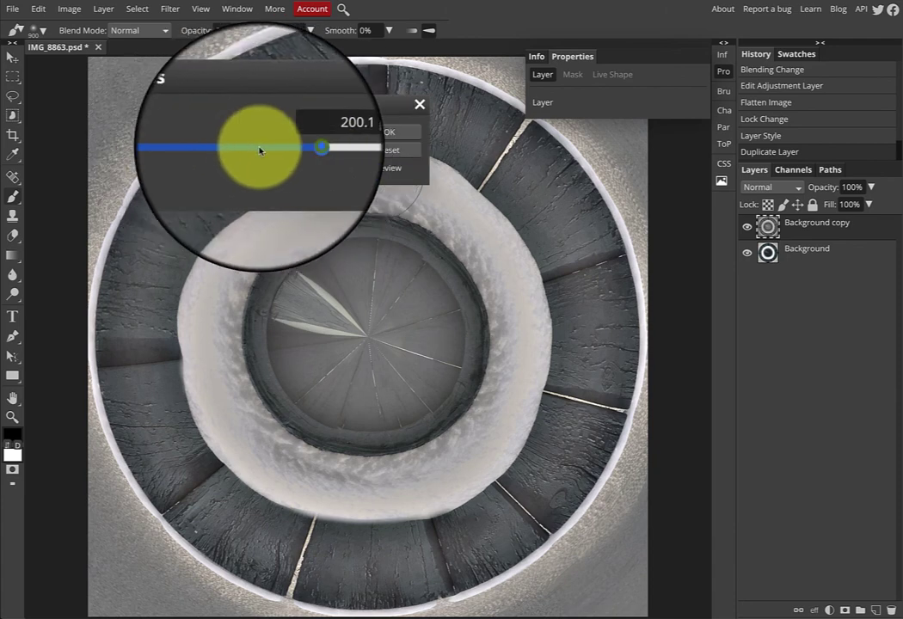
pyautogui.click(204, 152)
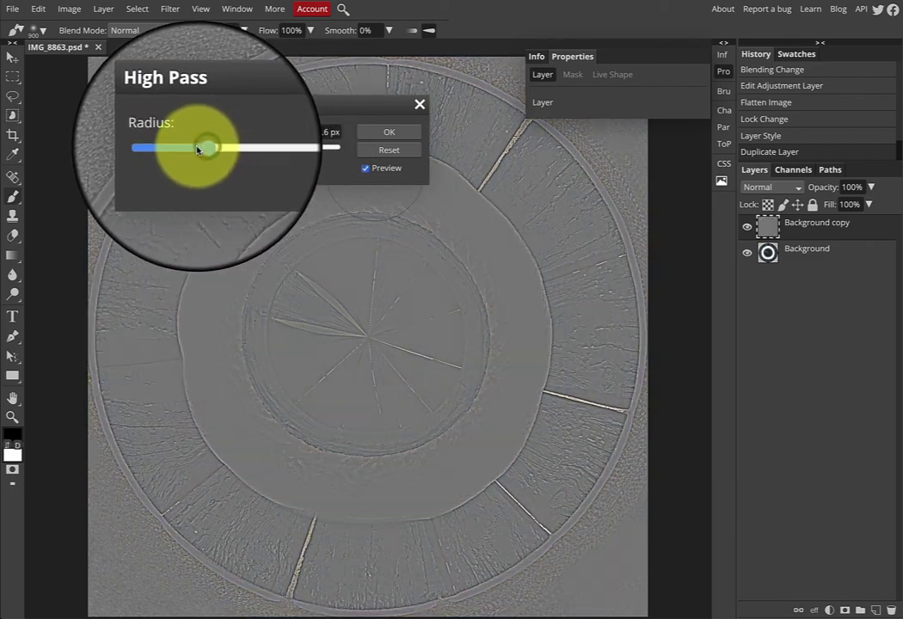
pyautogui.moveTo(197, 148); pyautogui.dragTo(195, 150)
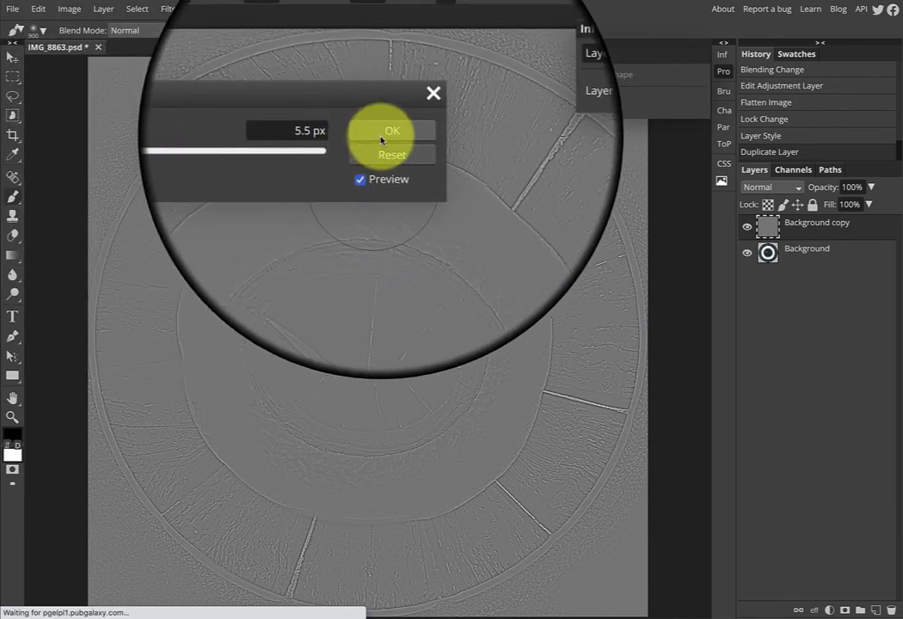
pyautogui.click(383, 136)
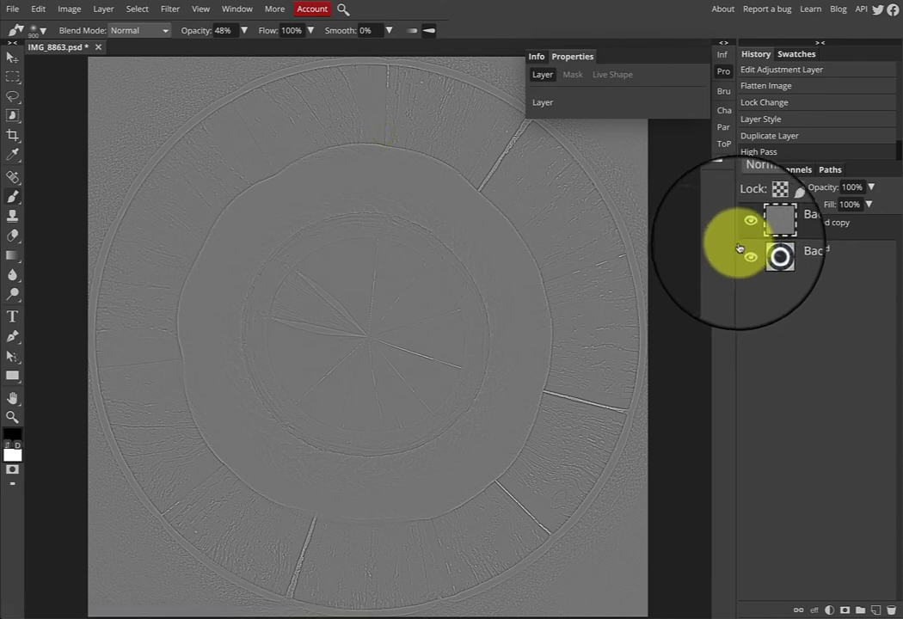
# Blend the High Pass copy as Overlay at 58% opacity after trying Hard Light and Soft Light.
pyautogui.click(760, 188)
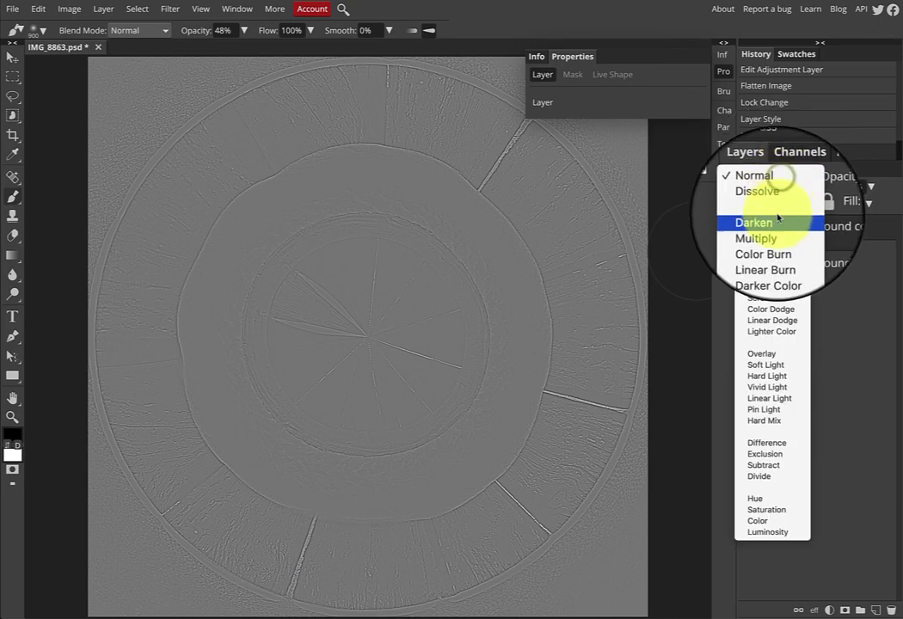
pyautogui.click(777, 376)
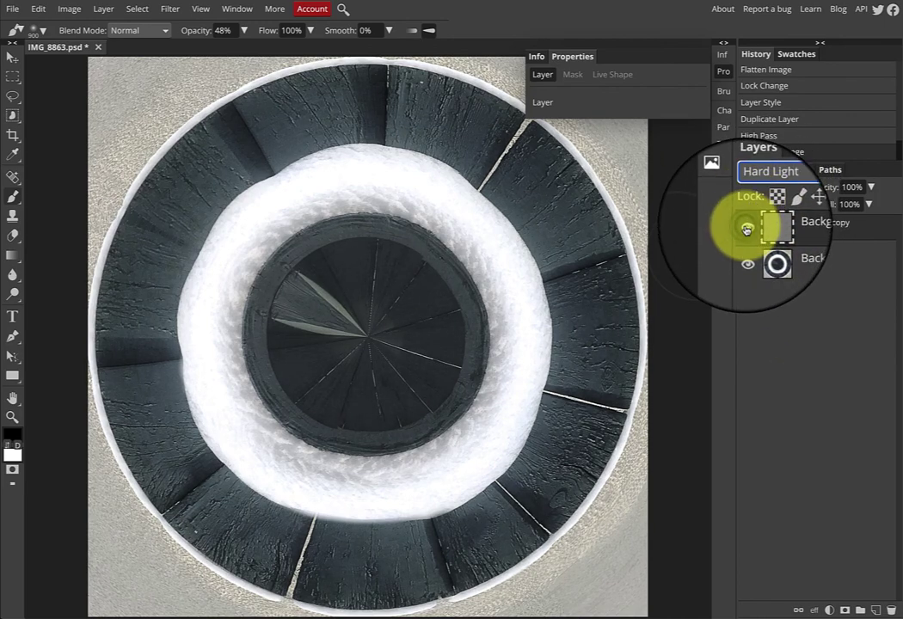
pyautogui.click(761, 185)
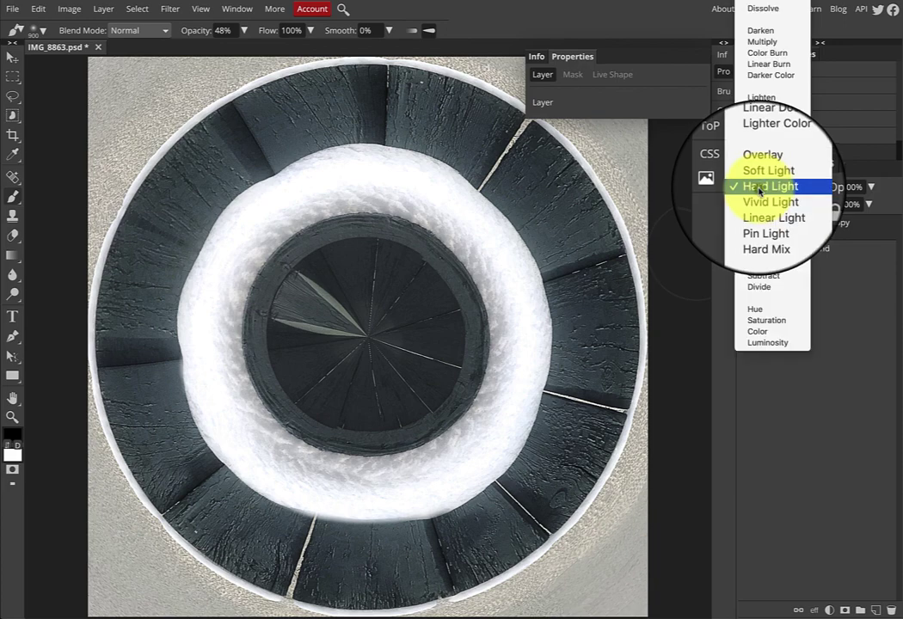
pyautogui.click(761, 174)
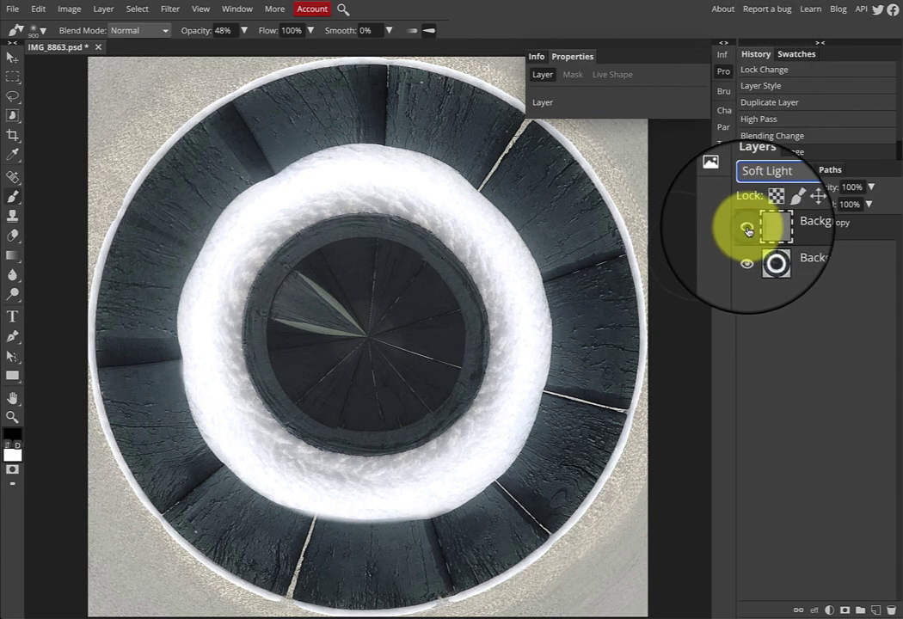
pyautogui.click(761, 187)
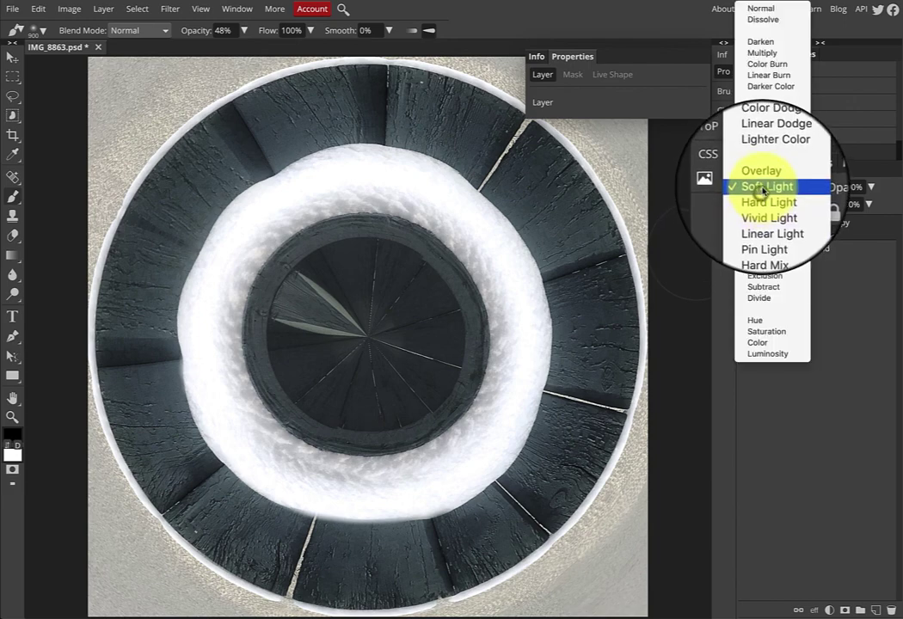
pyautogui.click(762, 177)
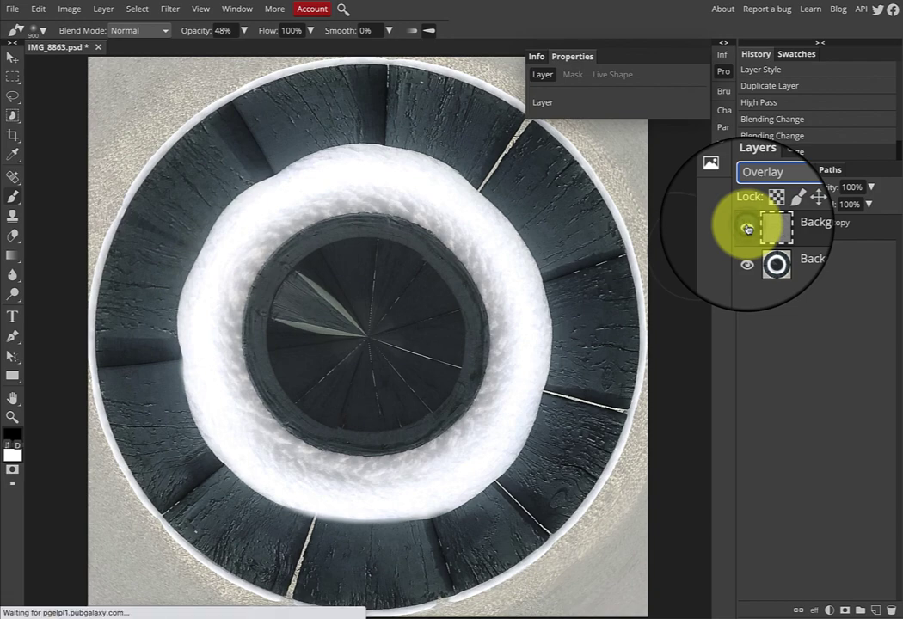
pyautogui.click(761, 184)
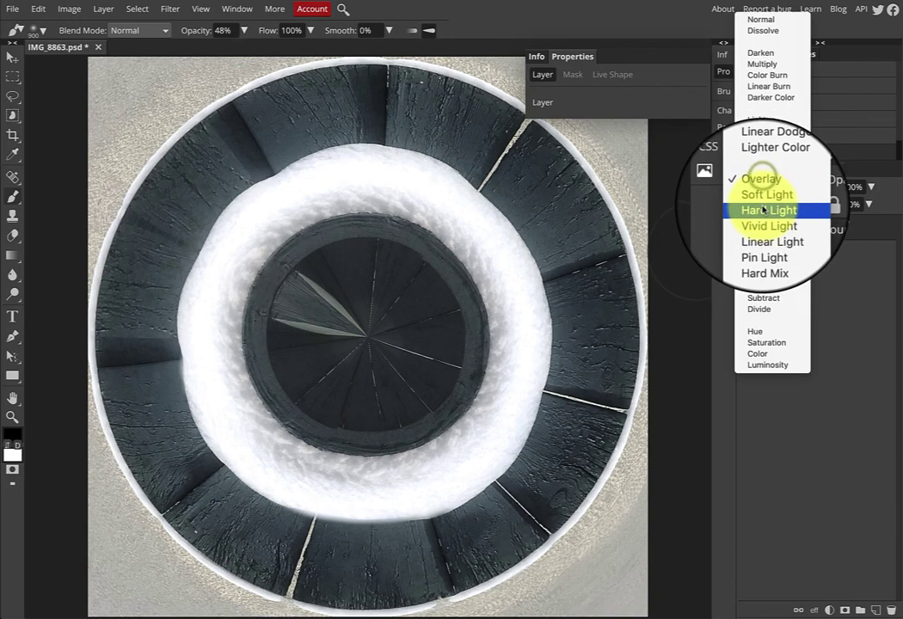
pyautogui.click(762, 209)
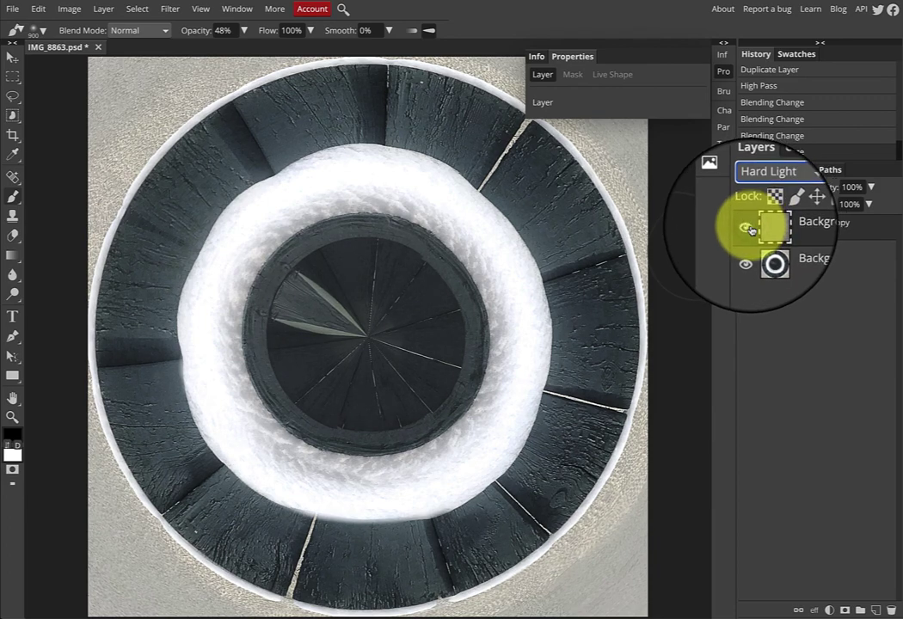
pyautogui.click(764, 184)
pyautogui.click(771, 171)
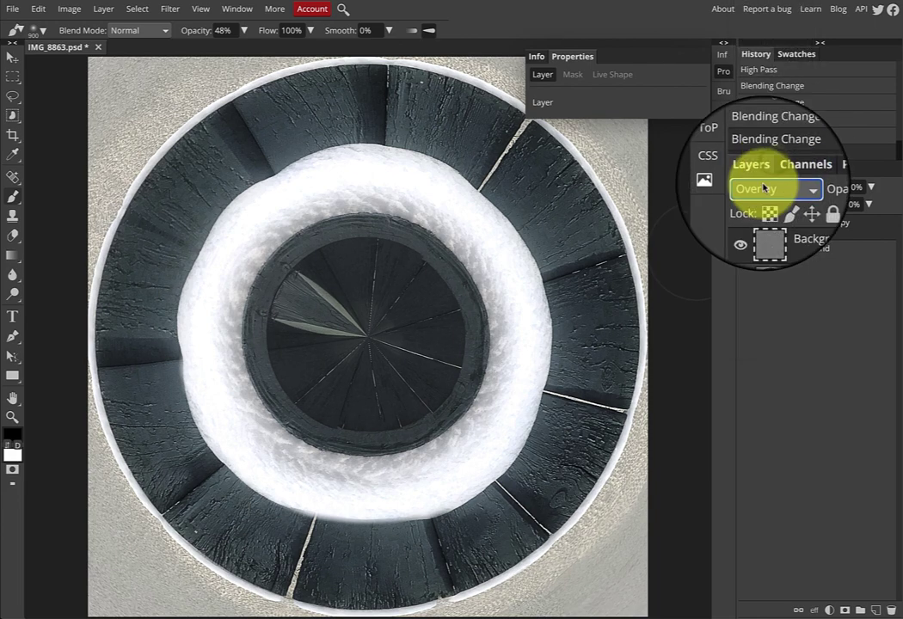
pyautogui.moveTo(824, 188); pyautogui.dragTo(649, 191)
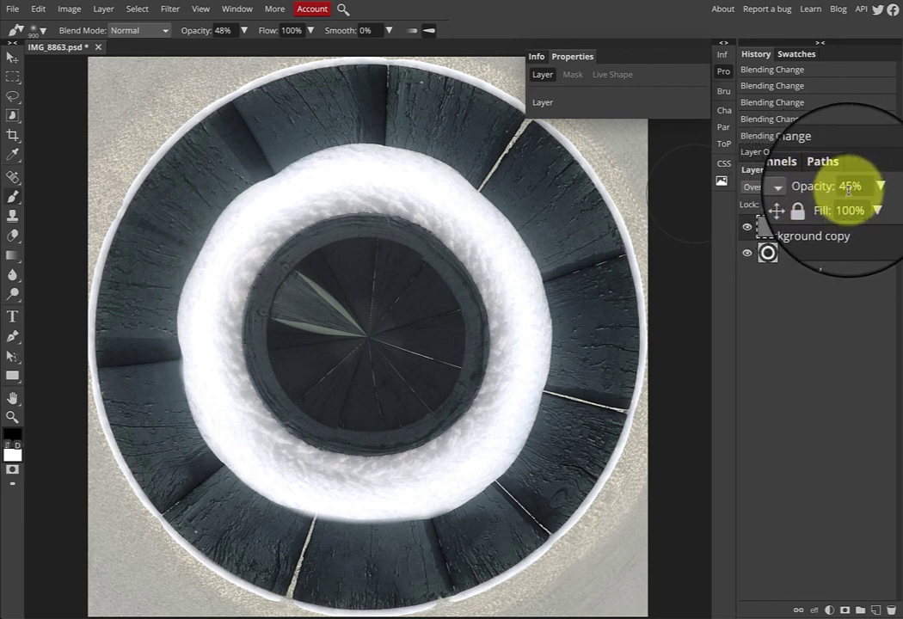
pyautogui.moveTo(825, 190); pyautogui.dragTo(829, 188)
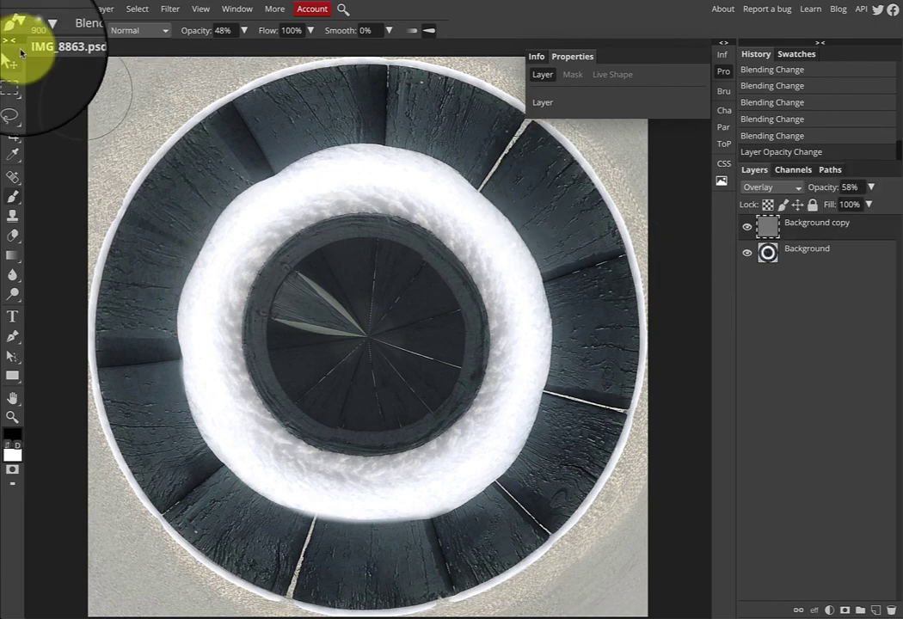
# Flatten Background copy into a single Background layer and start a JPG export at 70% quality.
pyautogui.rightClick(863, 234)
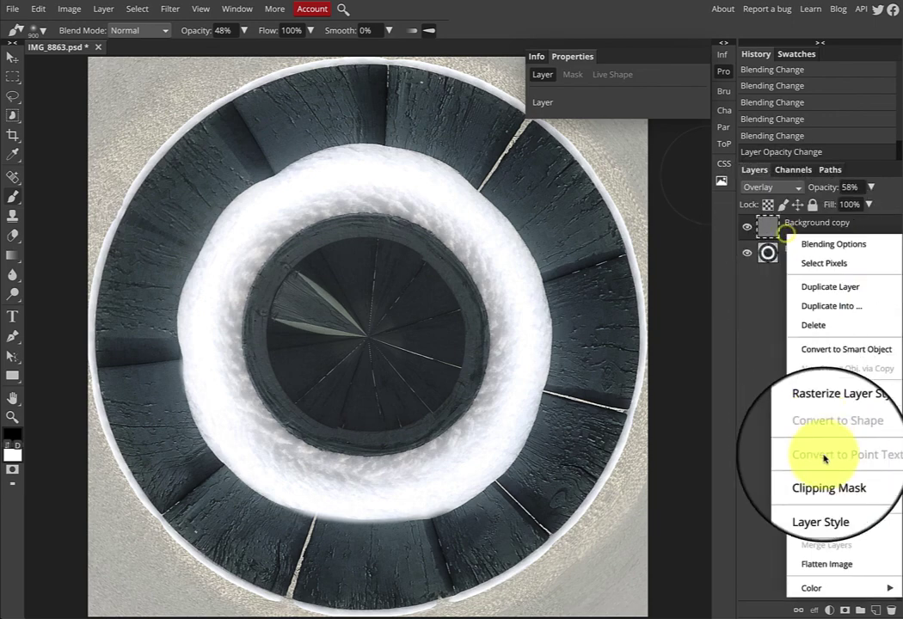
pyautogui.click(817, 564)
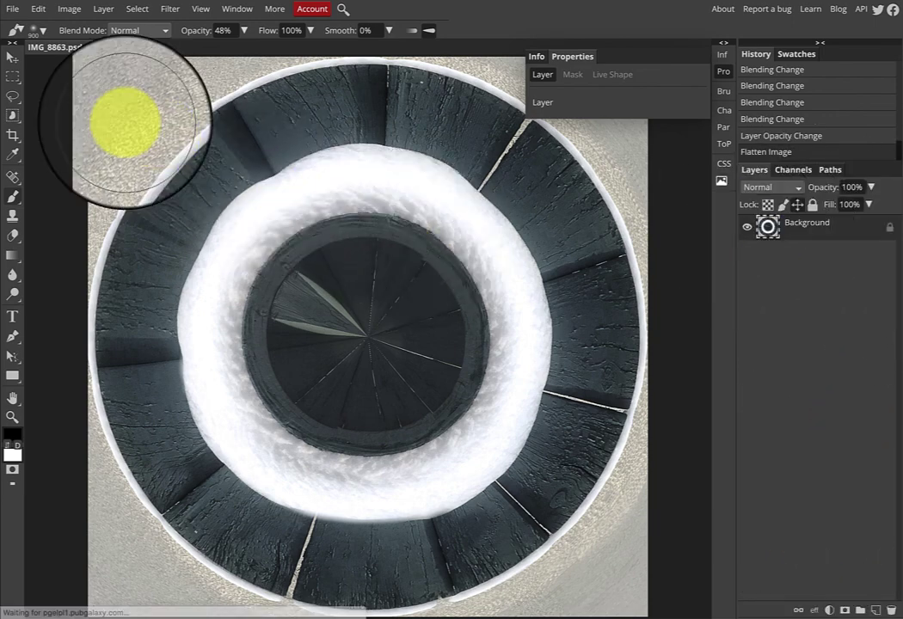
pyautogui.click(15, 10)
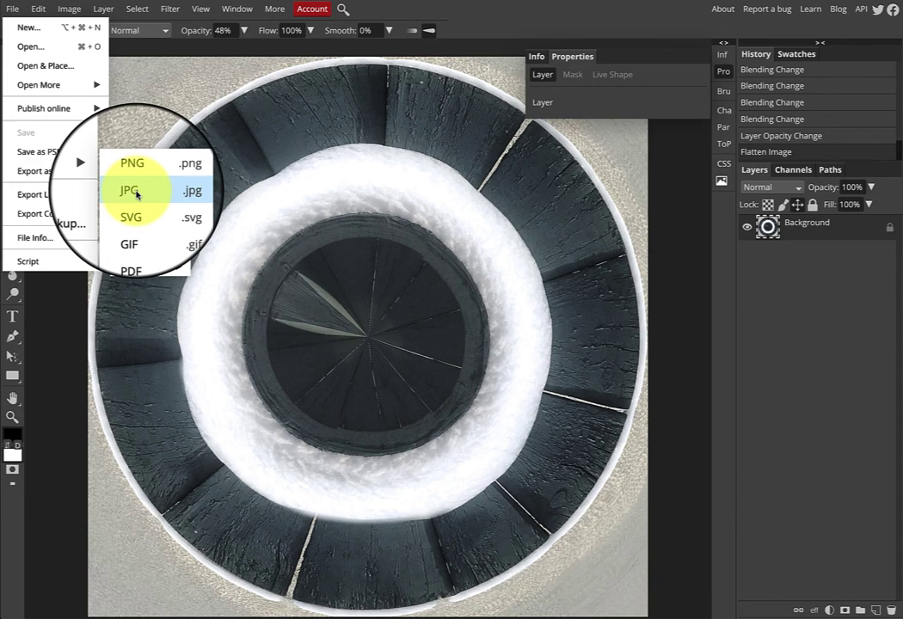
pyautogui.click(136, 193)
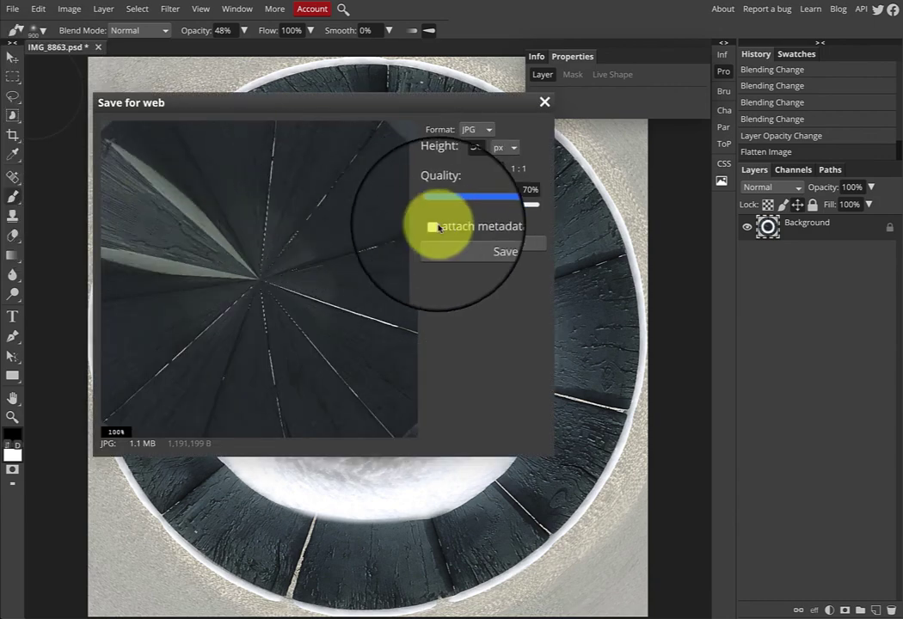